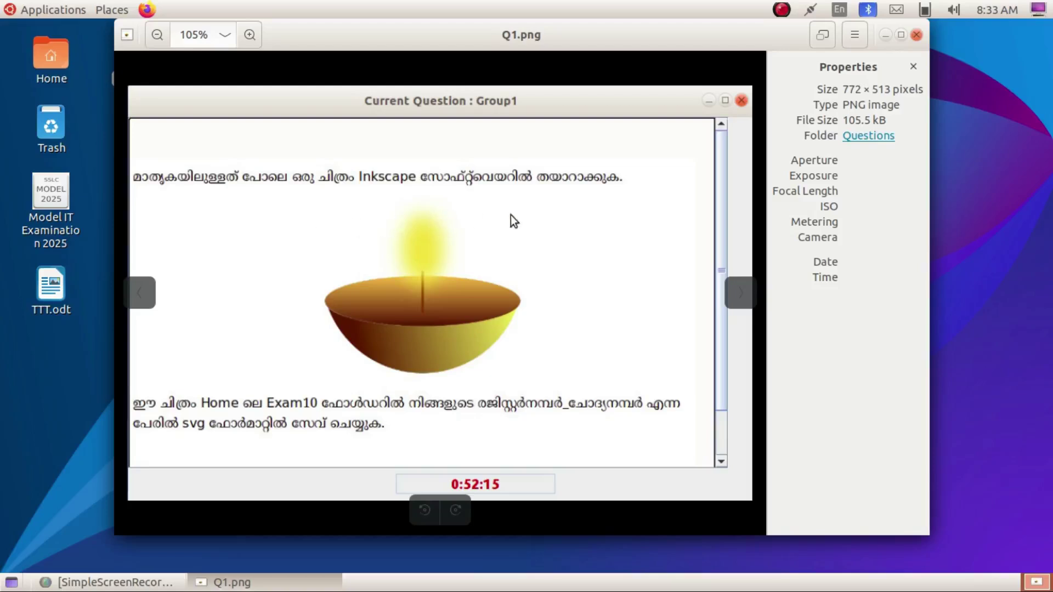
Step: Launch the Inkscape Vector Graphics Editor with a new blank document
left_click(53, 9)
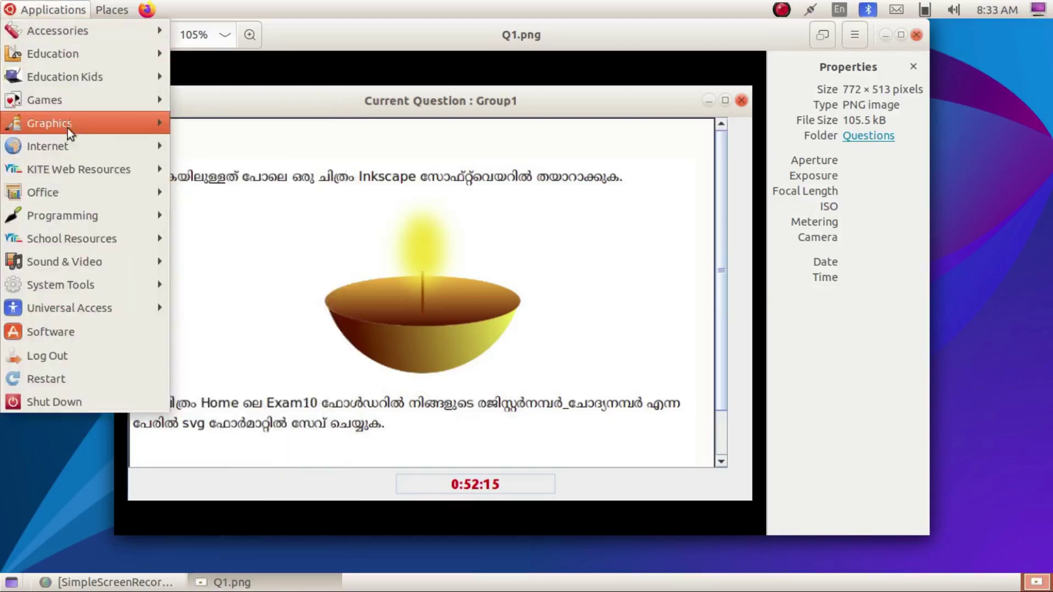
mouse_move(72, 126)
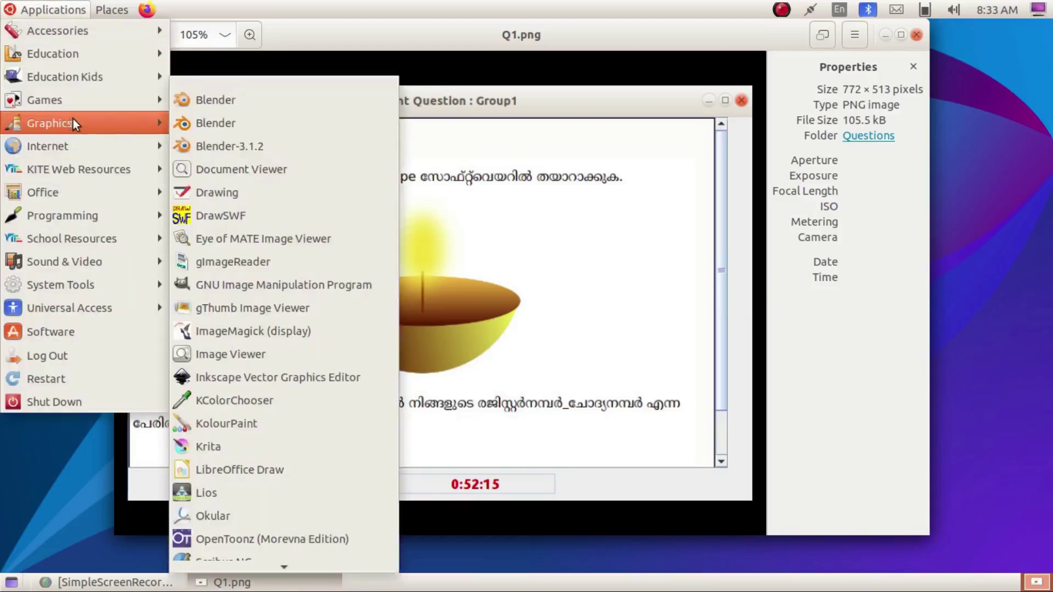
left_click(265, 377)
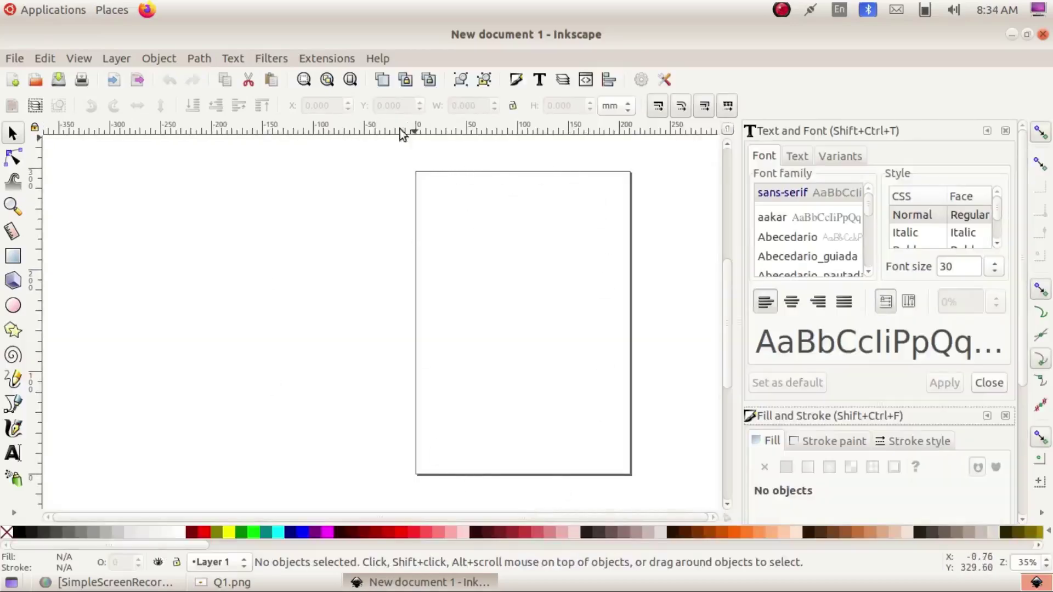
Step: Hide the page border through the document properties and close that dialog
left_click(10, 60)
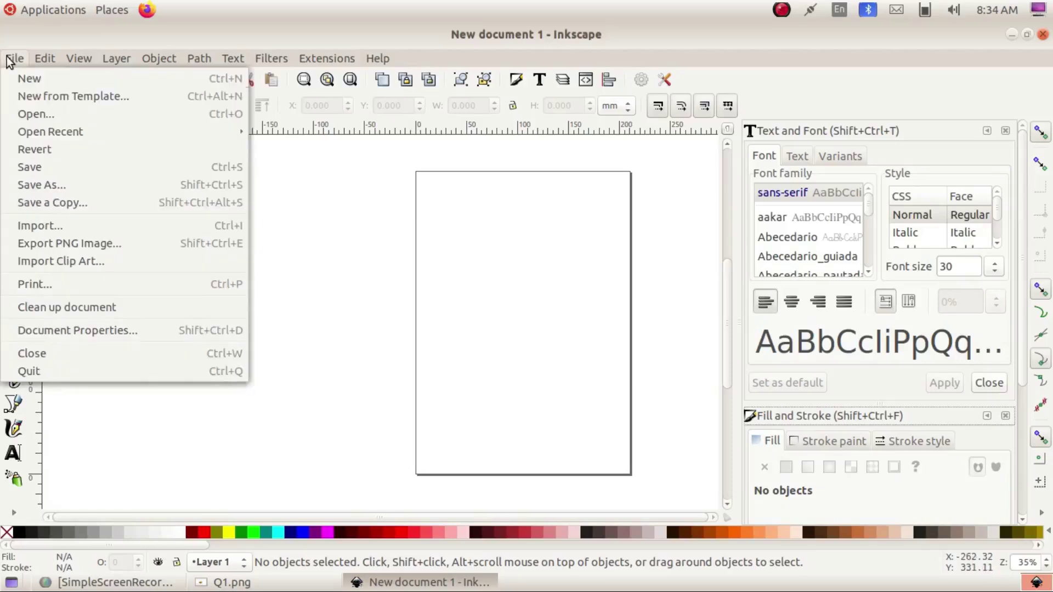
left_click(108, 331)
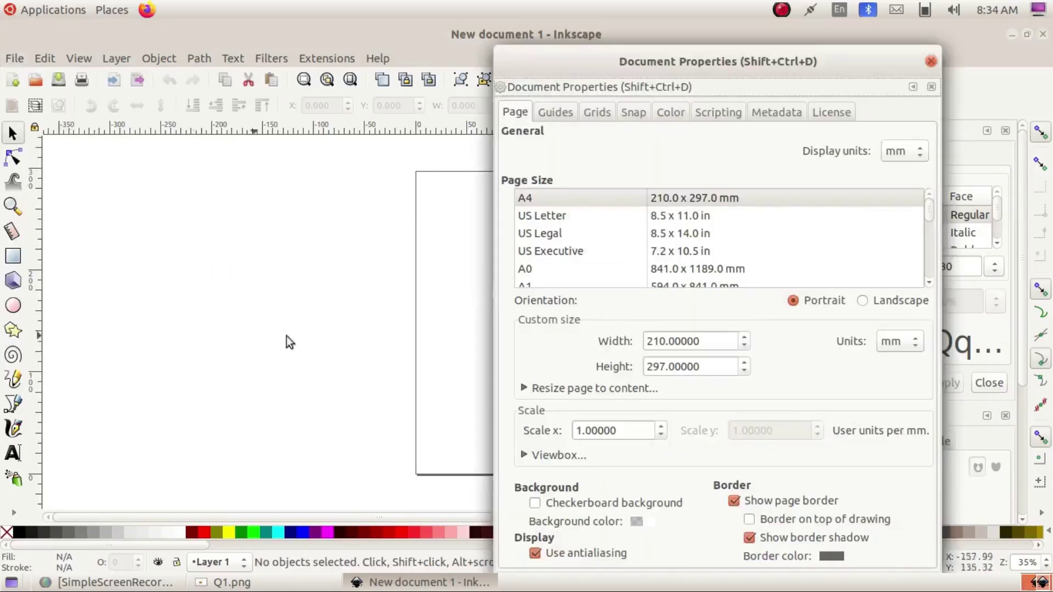
left_click(735, 501)
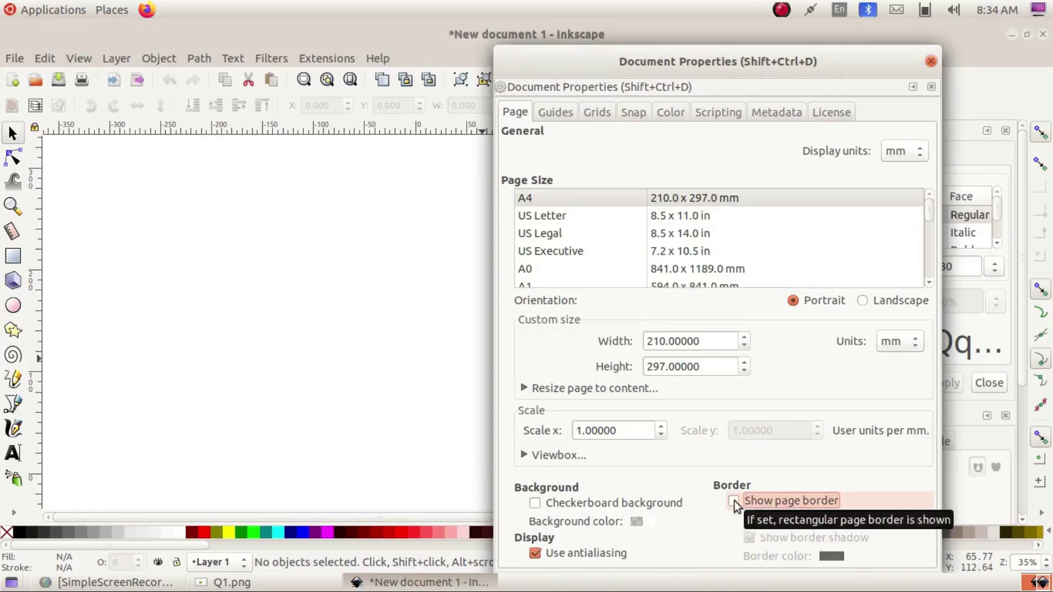
left_click(926, 63)
Step: After checking the Q1.png reference, draw a dark red ellipse and widen it to about 217 mm by 242 mm
key("alt+Tab")
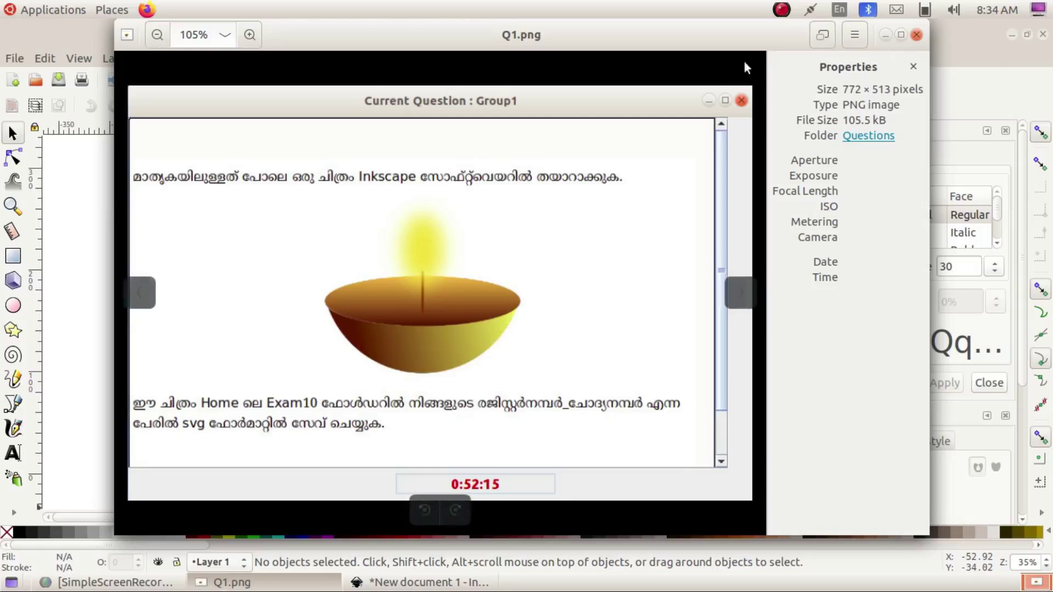
left_click(881, 36)
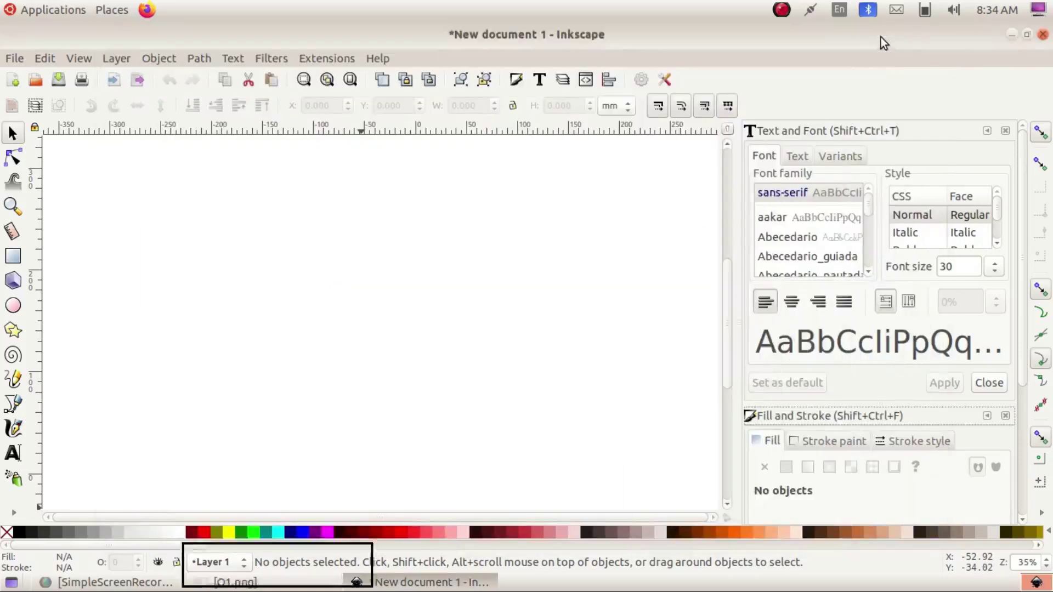
left_click(12, 307)
left_click_drag(275, 212, 438, 454)
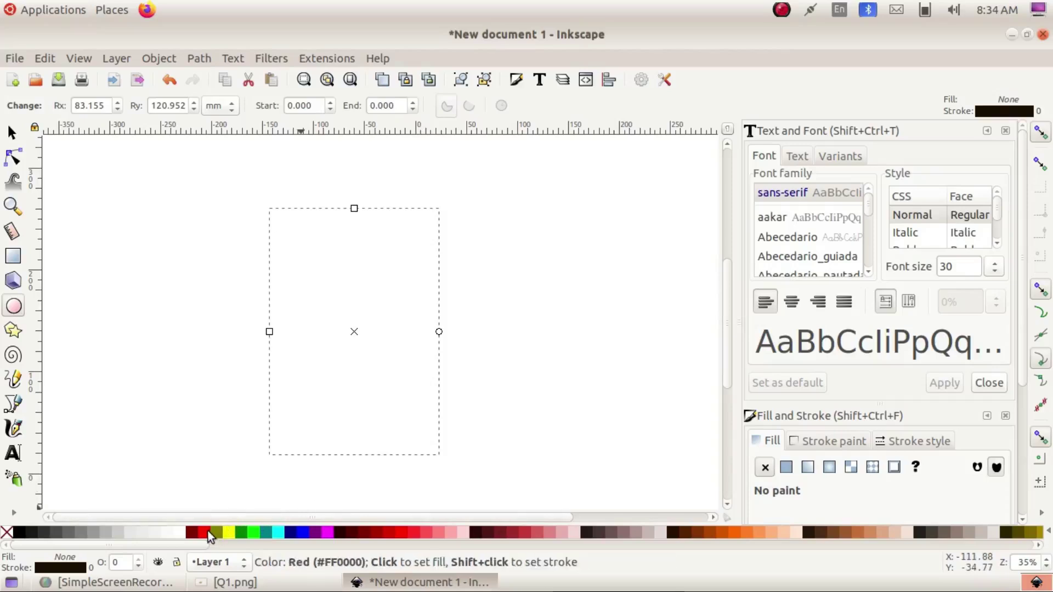
left_click(191, 530)
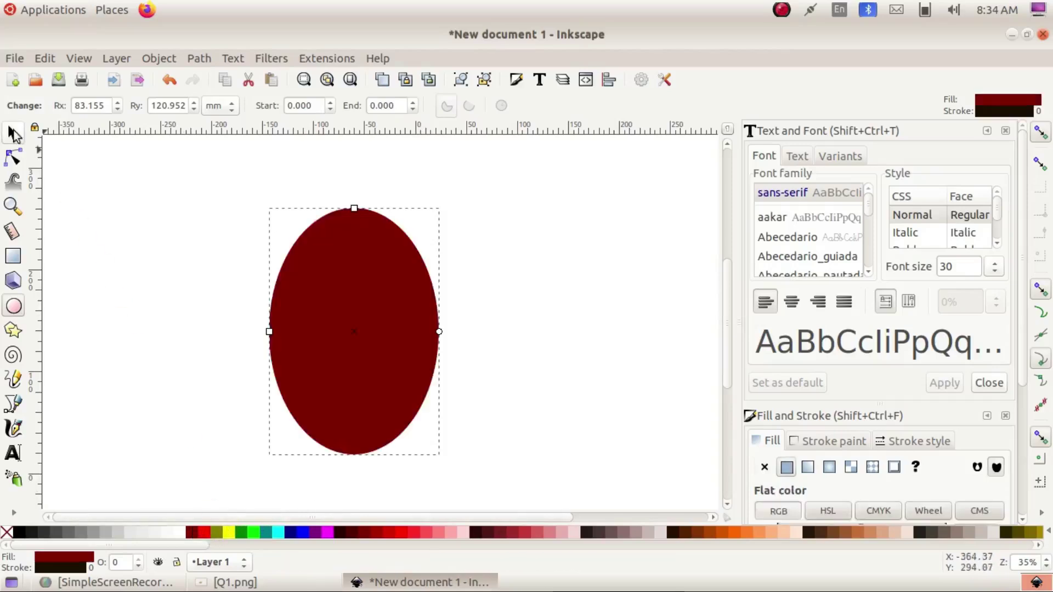
left_click(15, 134)
left_click_drag(439, 332, 486, 332)
Step: Draw a wide olive ellipse about 363 mm by 174 mm and position it to cover all but the lower part of the dark red one
left_click(230, 582)
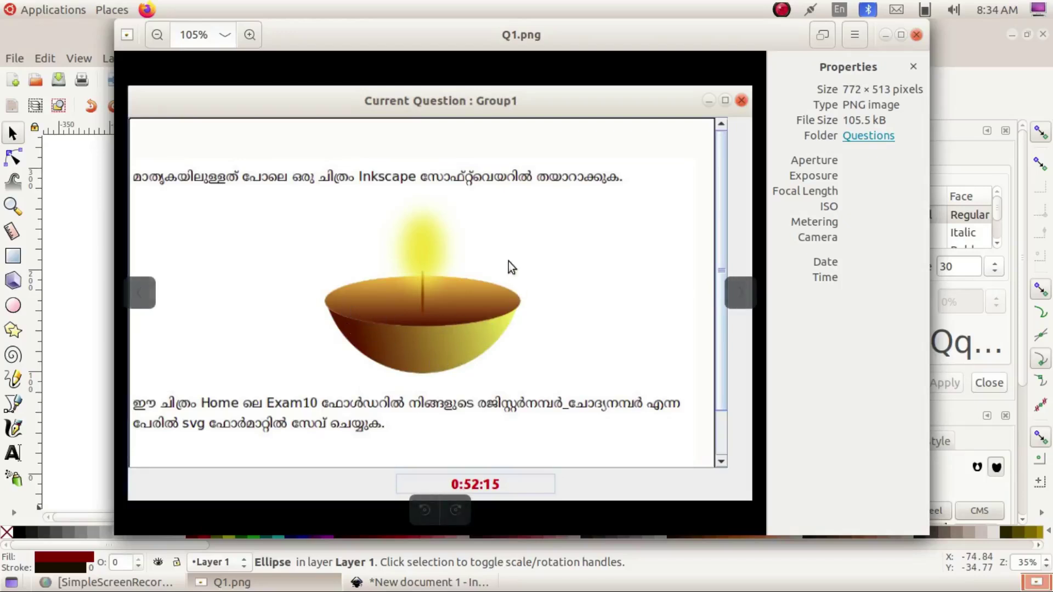
left_click(883, 33)
left_click(17, 311)
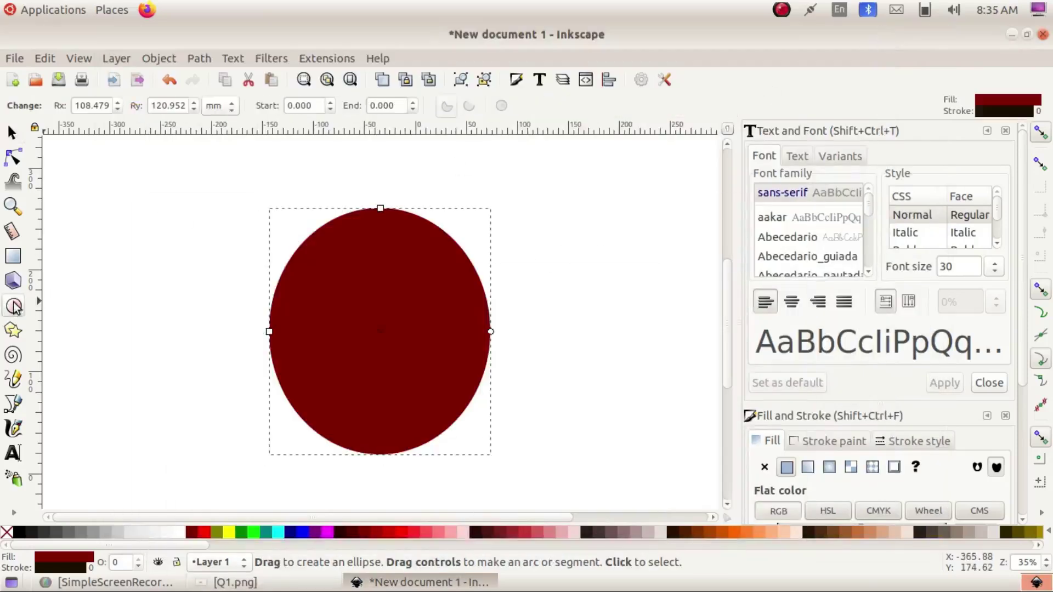
left_click_drag(201, 184, 571, 361)
left_click(220, 535)
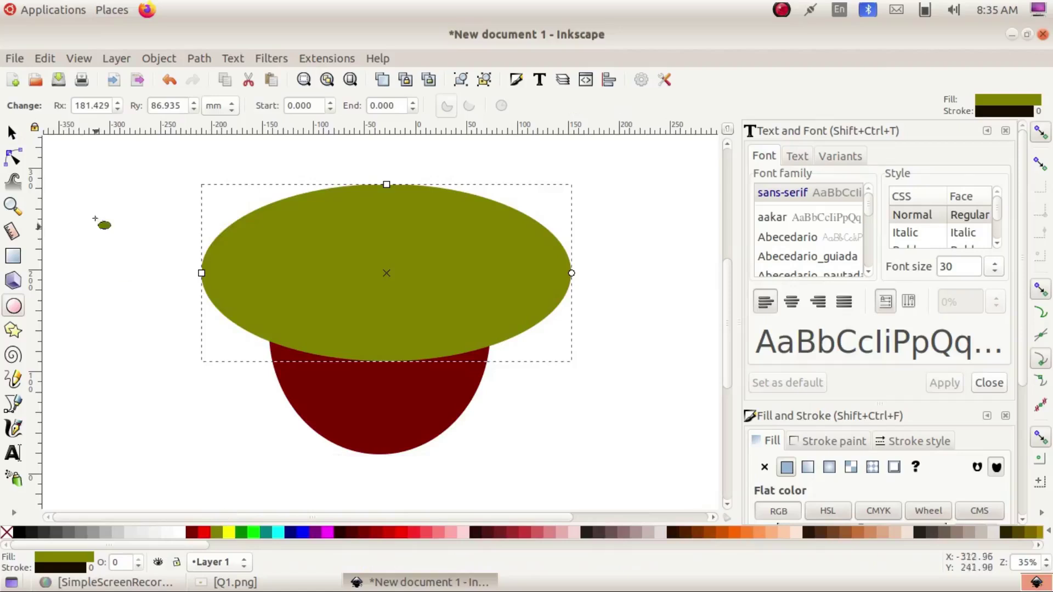
left_click(11, 132)
left_click_drag(347, 251, 344, 275)
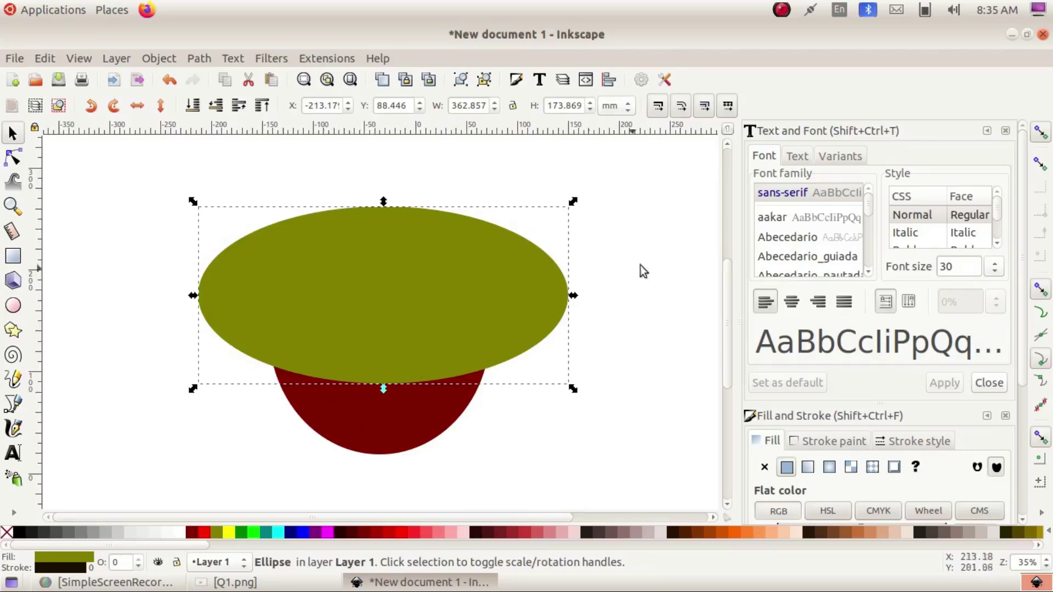
left_click(659, 252)
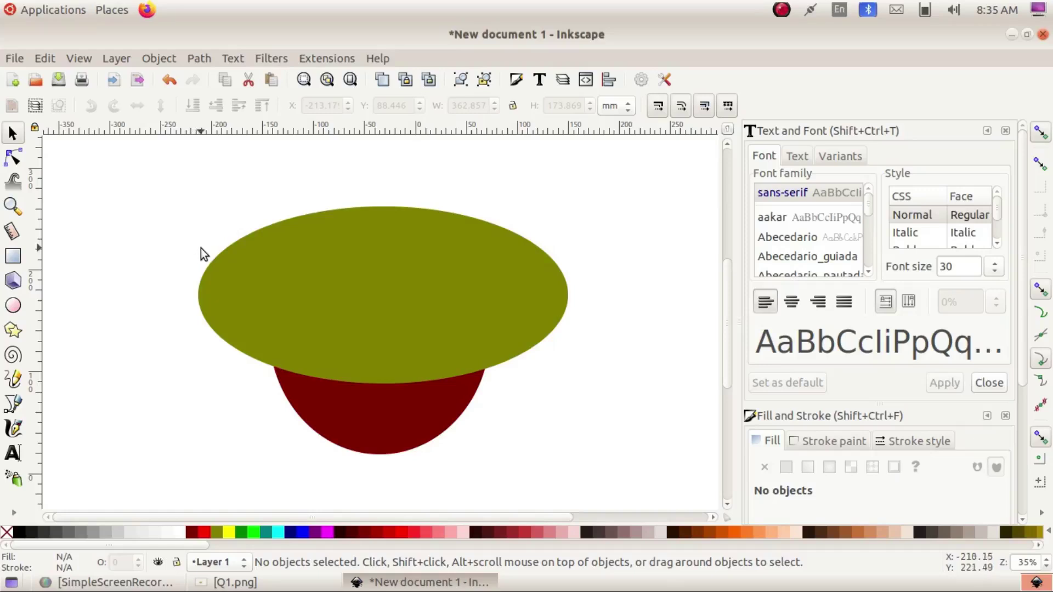
Step: Subtract the olive ellipse from the dark red one with Difference and move the remaining bowl shape up about 94 mm
left_click(12, 133)
left_click_drag(163, 179, 602, 497)
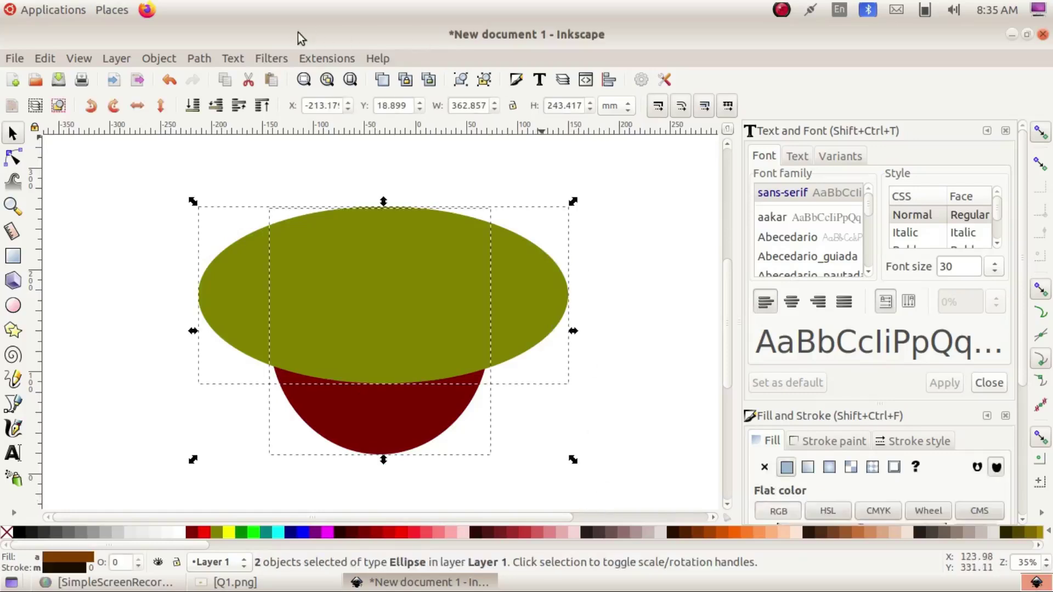
left_click(201, 58)
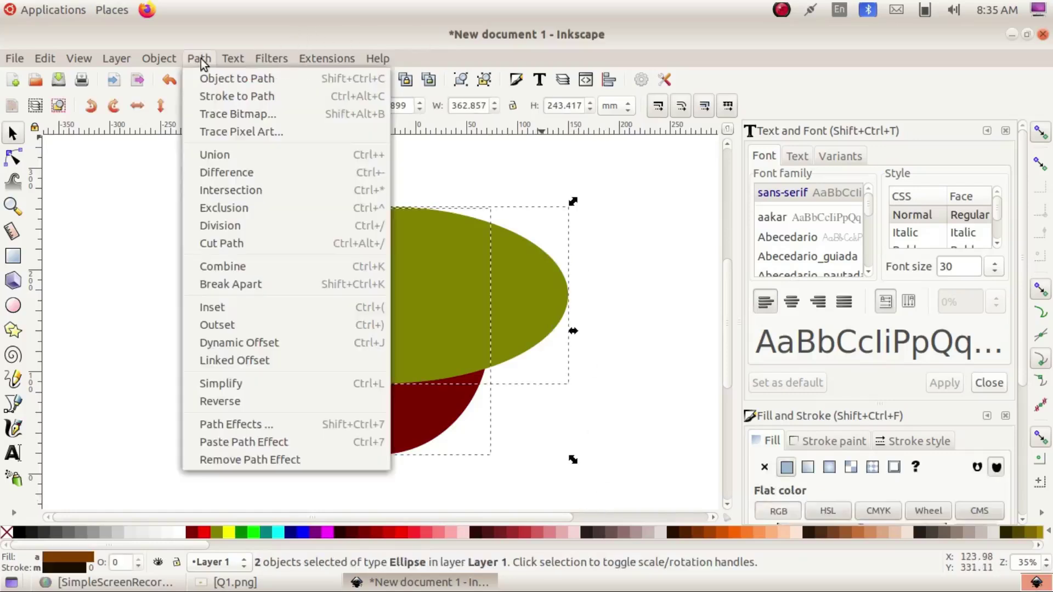
left_click(229, 176)
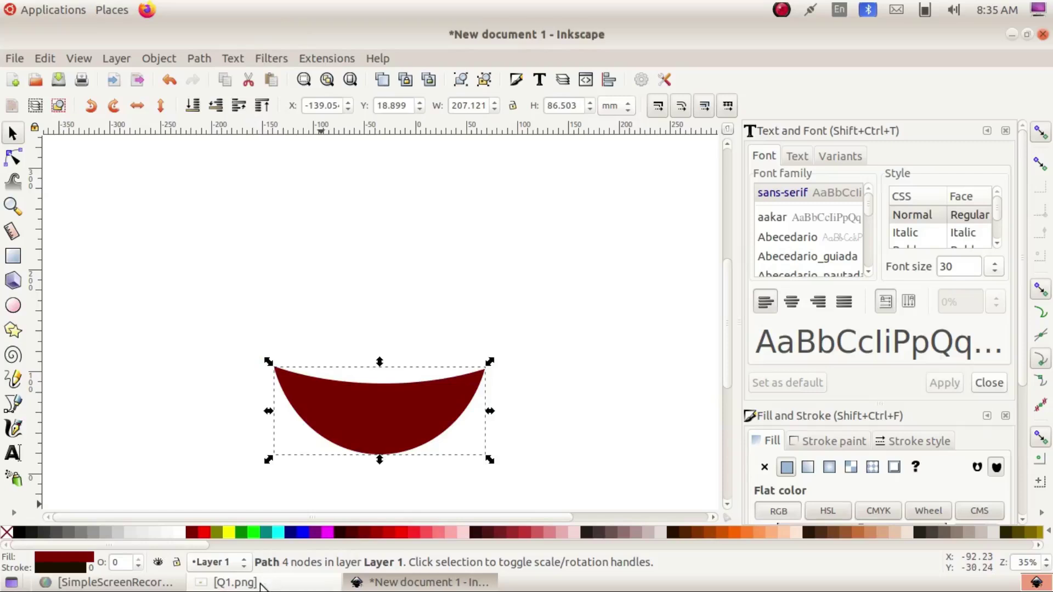
left_click(235, 582)
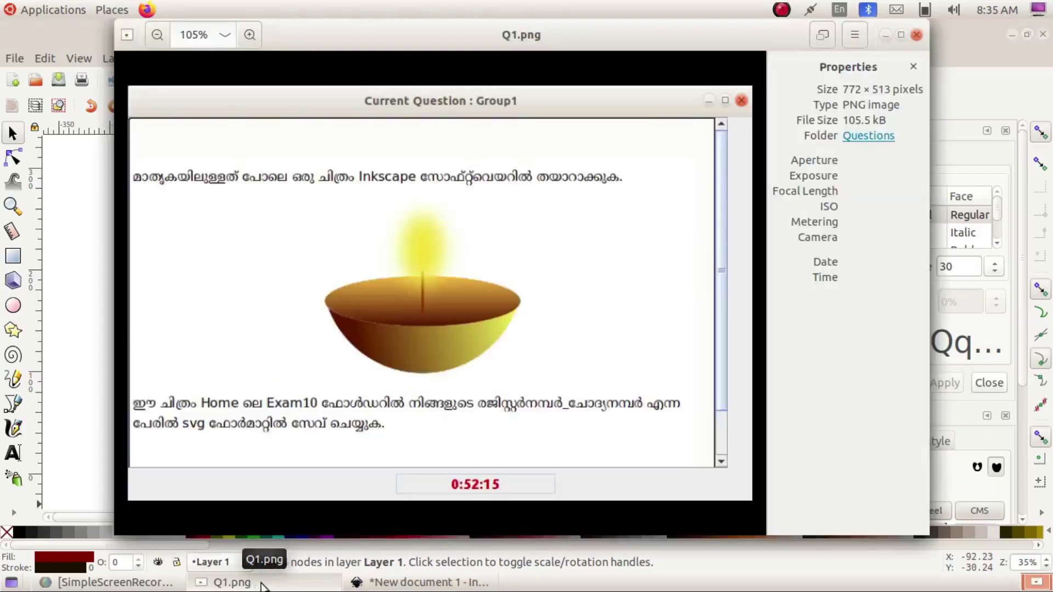
left_click(262, 585)
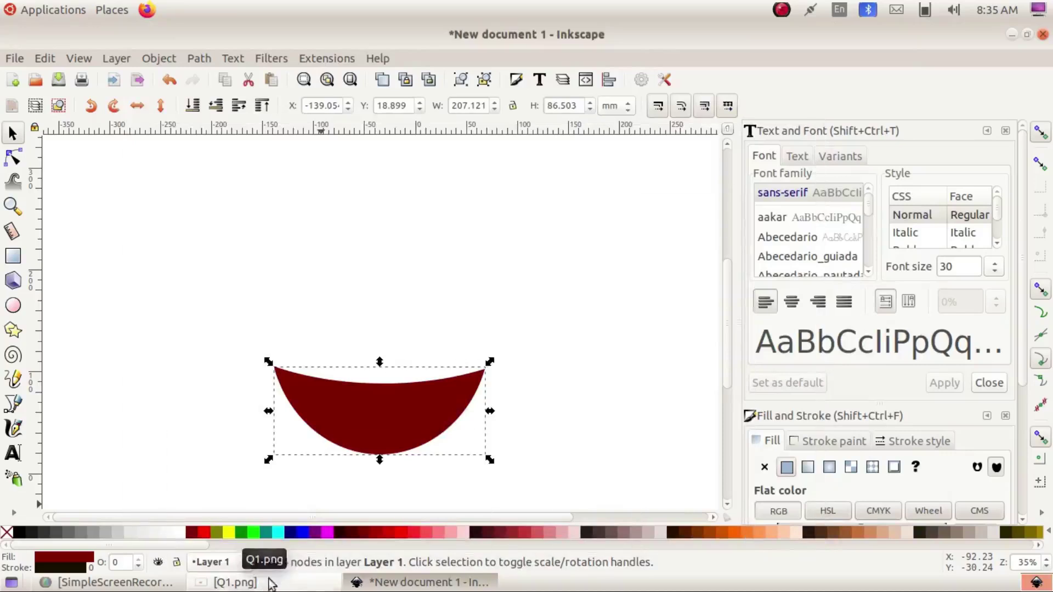
left_click_drag(393, 398, 392, 310)
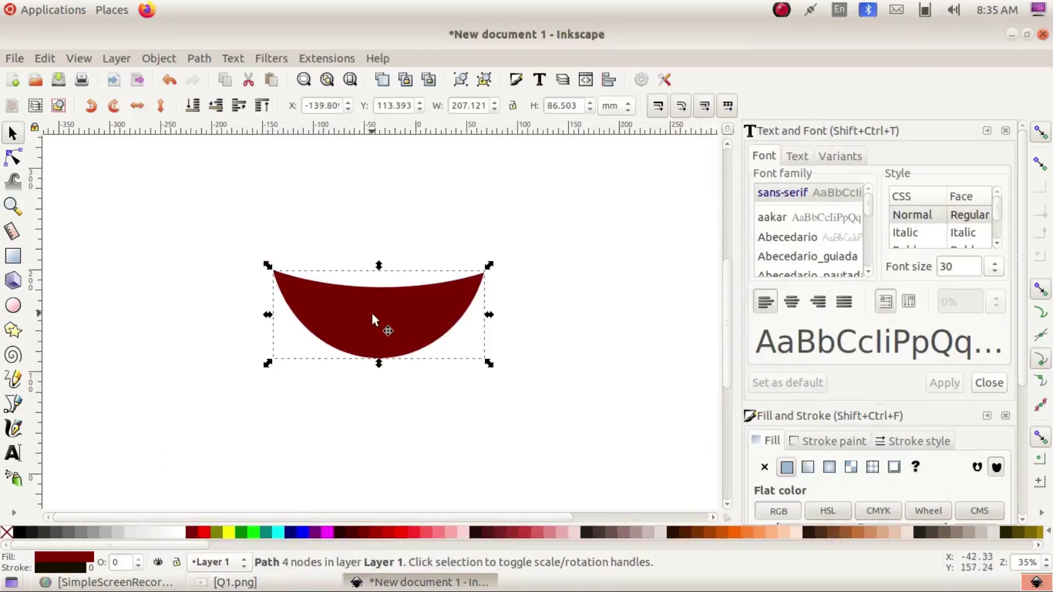
Step: Apply a linear gradient to the bowl, running from its upper left edge to a point beyond its lower right
left_click(197, 586)
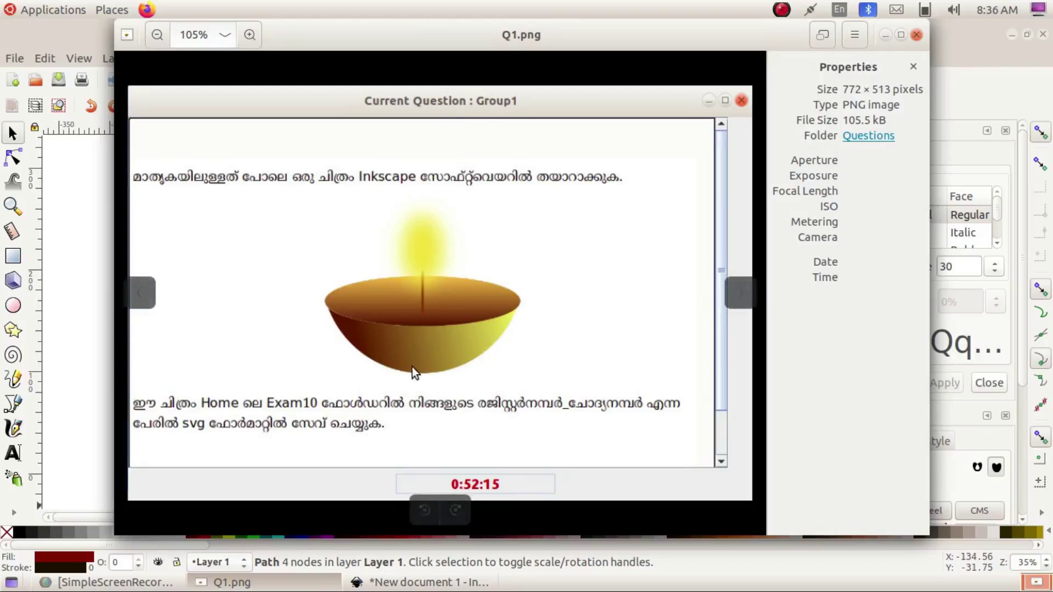
left_click(886, 36)
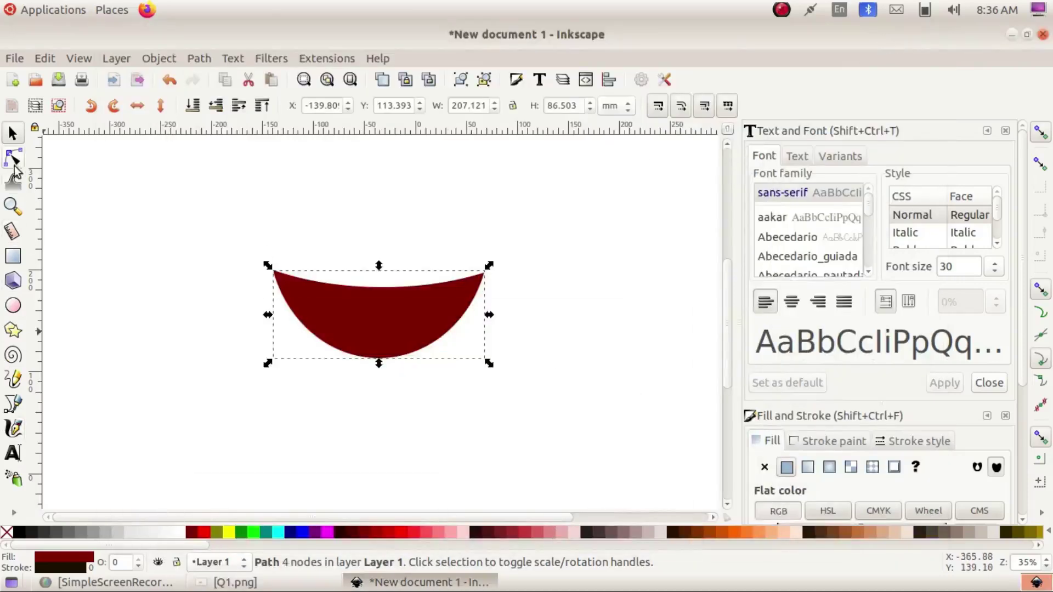
left_click(16, 511)
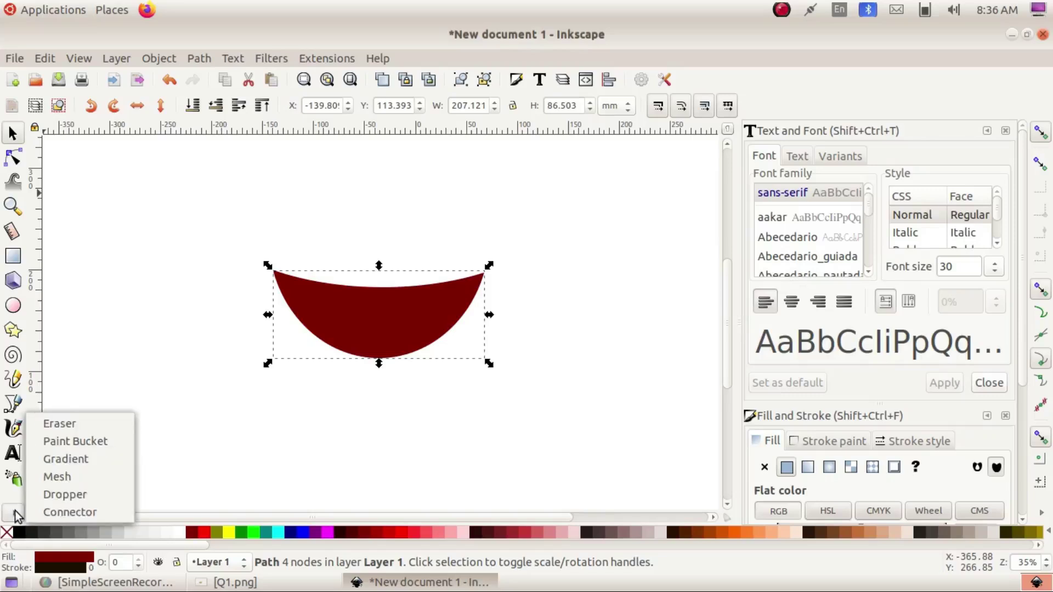
left_click(64, 462)
left_click_drag(290, 292, 540, 355)
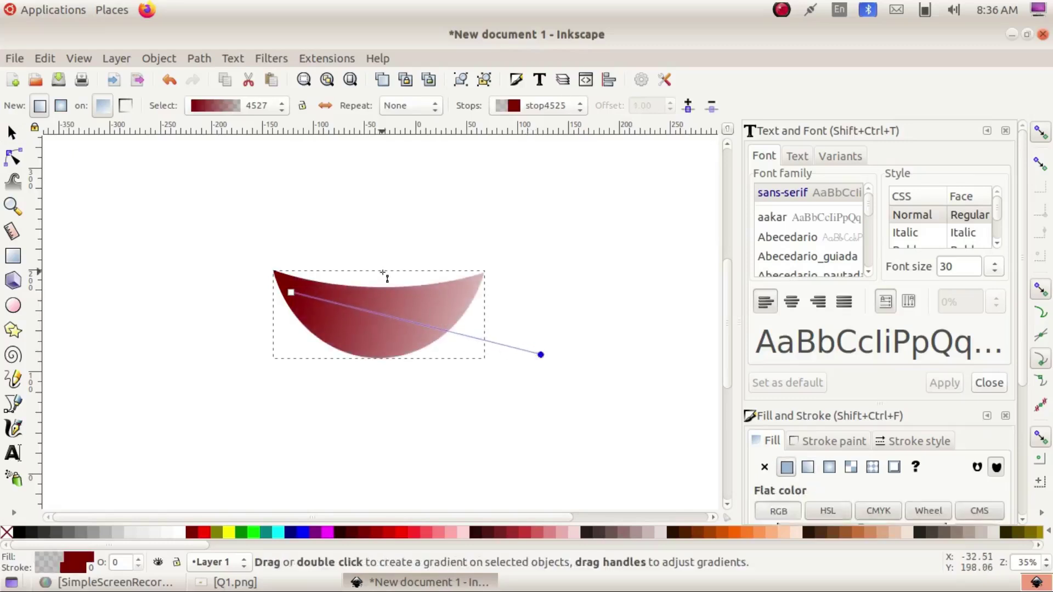
Step: Compare with the reference image and color the bowl's gradient start stop dark brown and its end stop orange
left_click(248, 583)
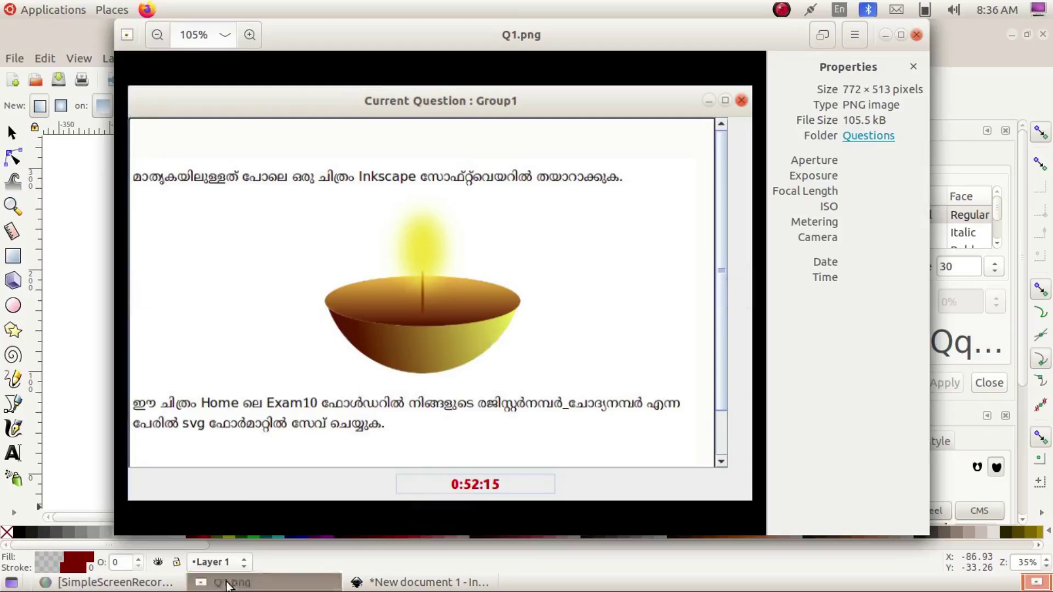
left_click(227, 582)
left_click(291, 294)
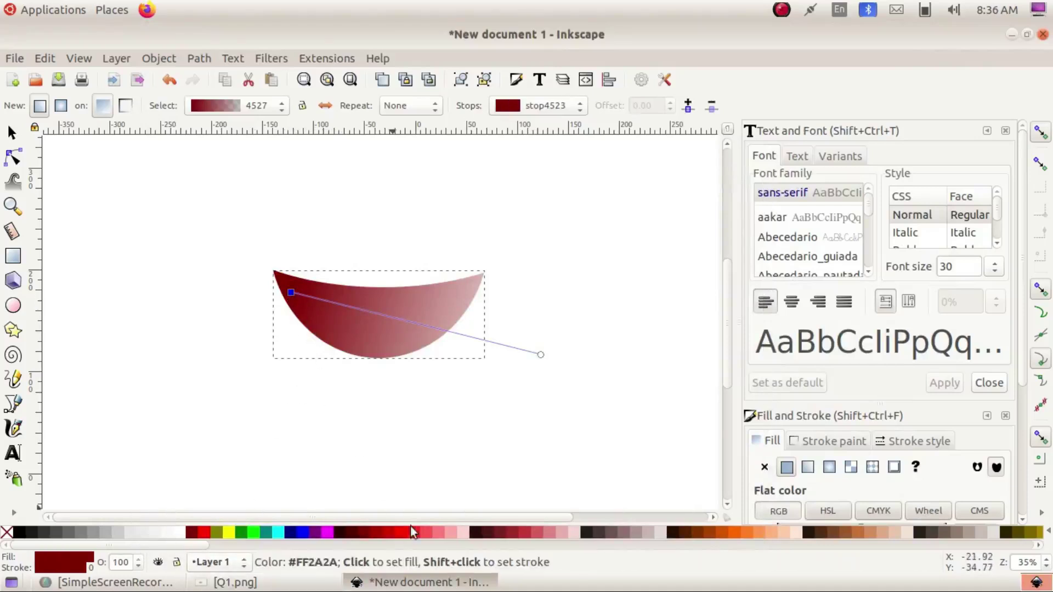
left_click(685, 531)
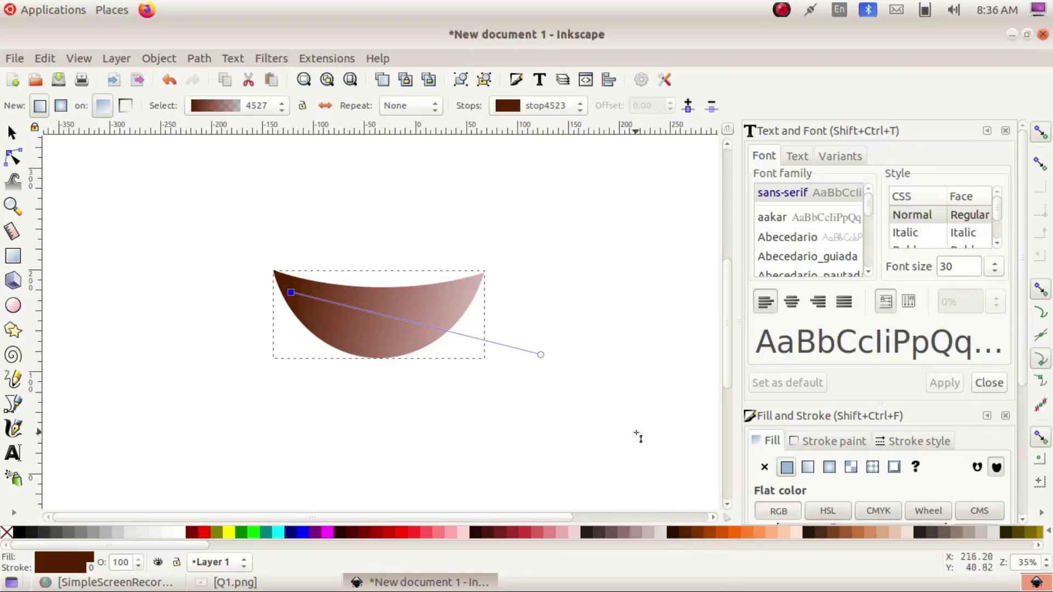
left_click(541, 354)
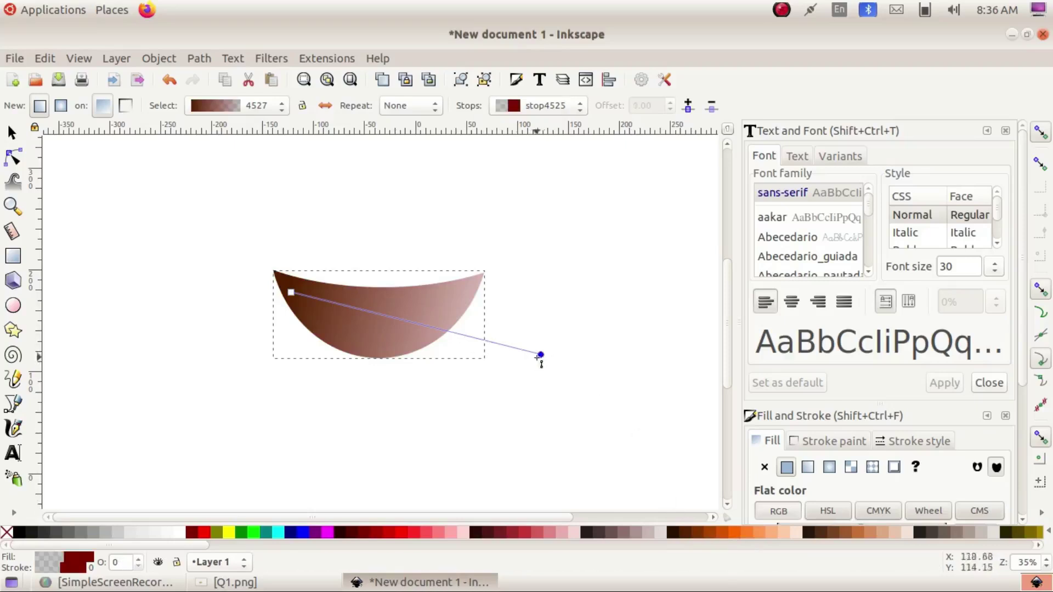
left_click(748, 531)
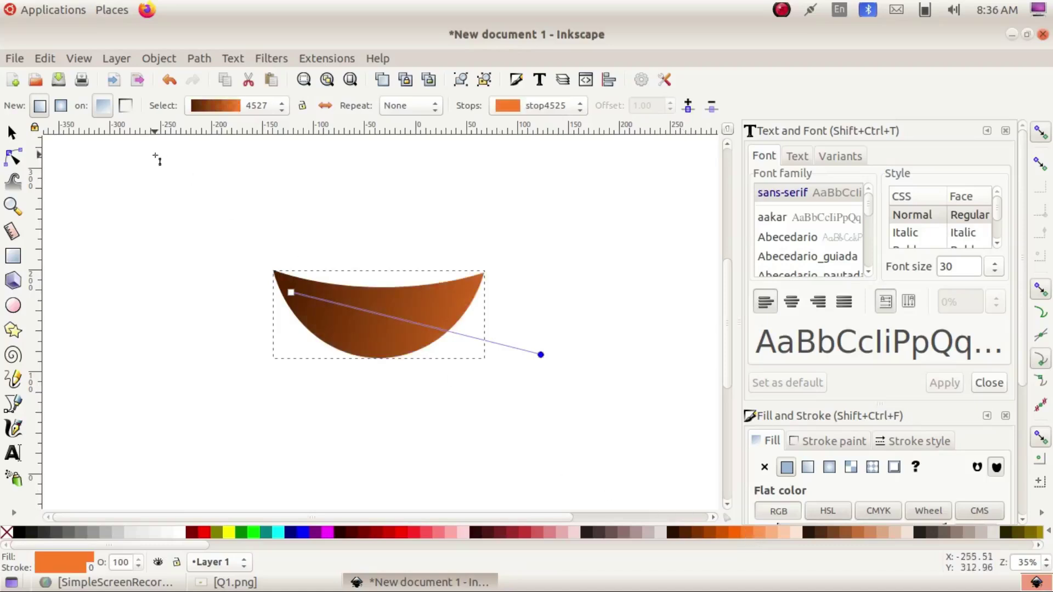
Step: Draw a flat orange ellipse about 234 mm wide and 64 mm high above the bowl, consulting the reference image
left_click(233, 582)
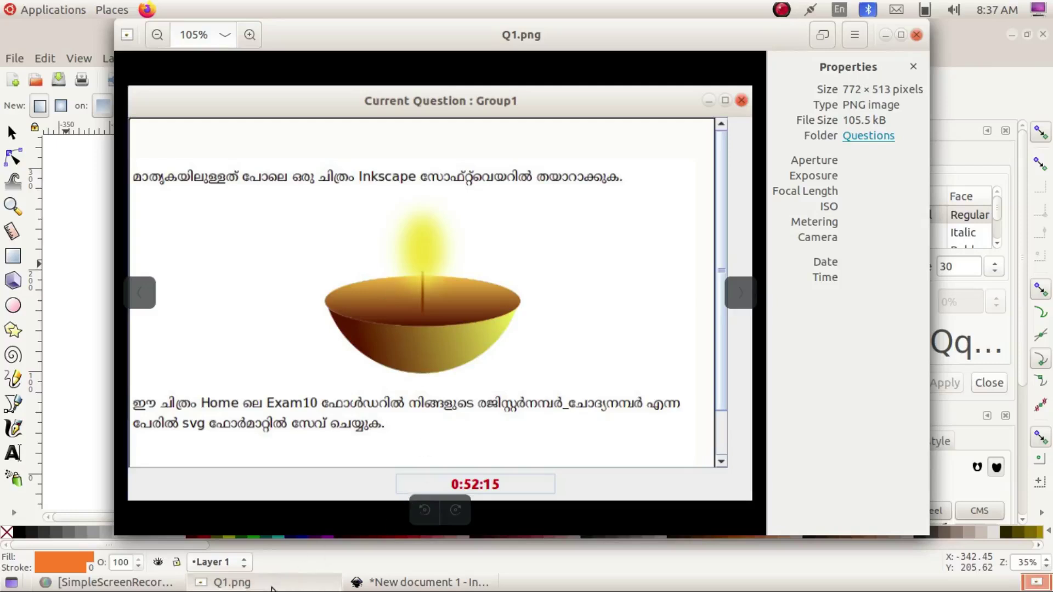
left_click(304, 582)
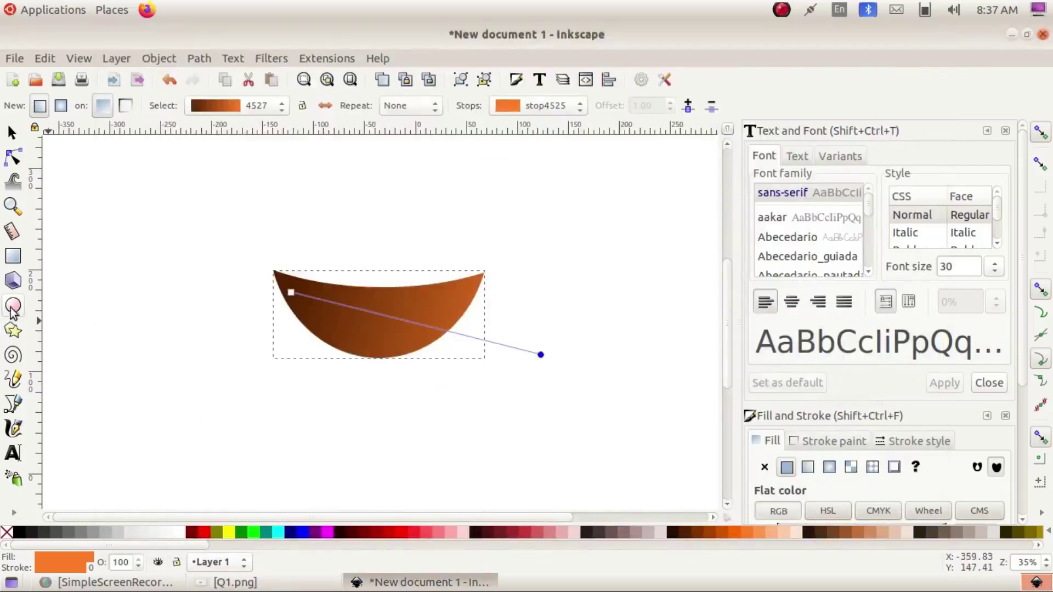
left_click(13, 305)
left_click_drag(312, 192, 515, 247)
left_click(13, 133)
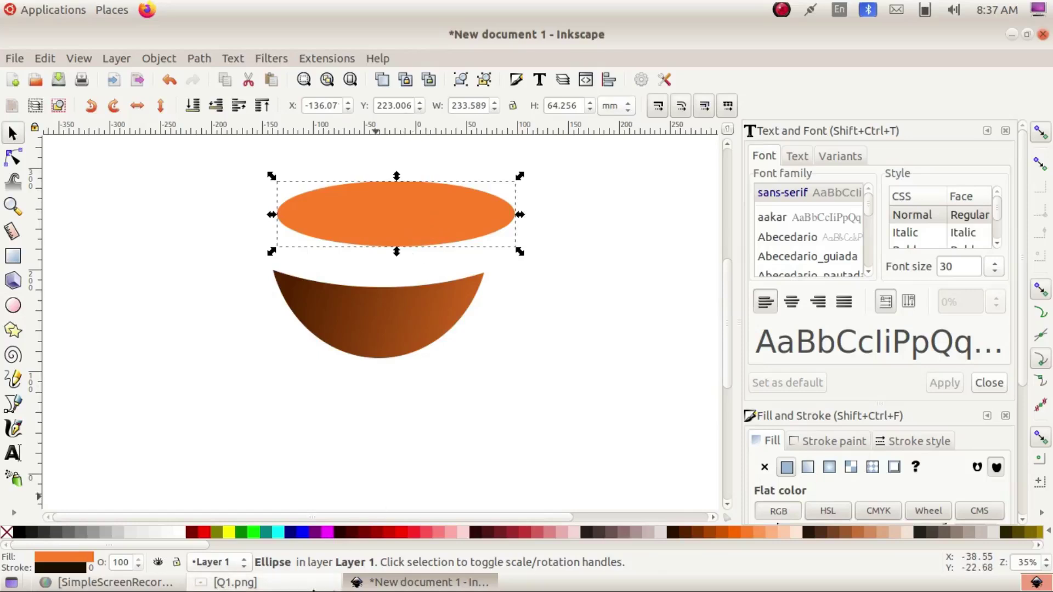
left_click(265, 584)
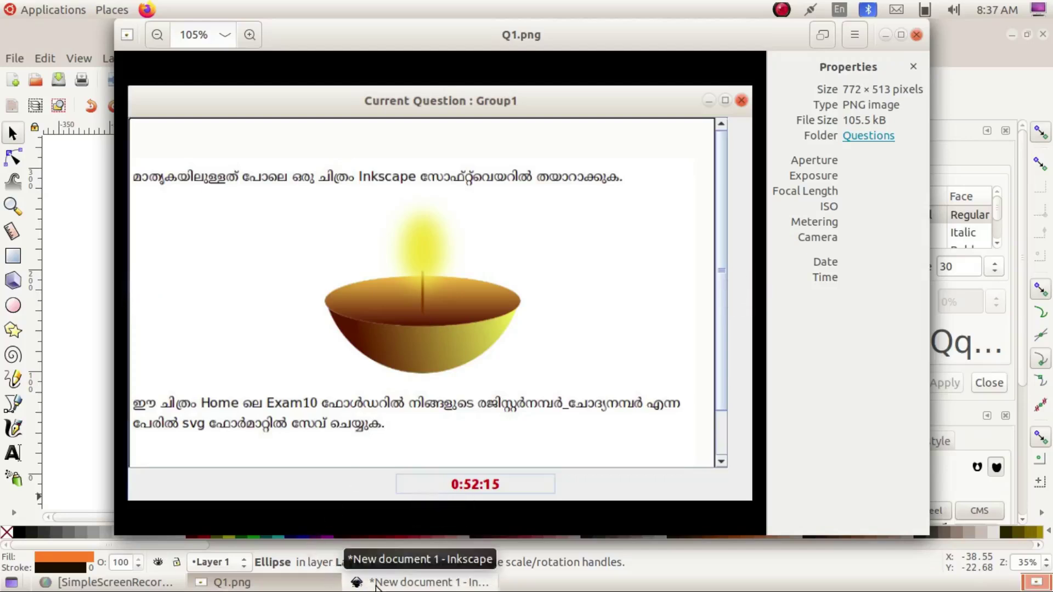
left_click(376, 584)
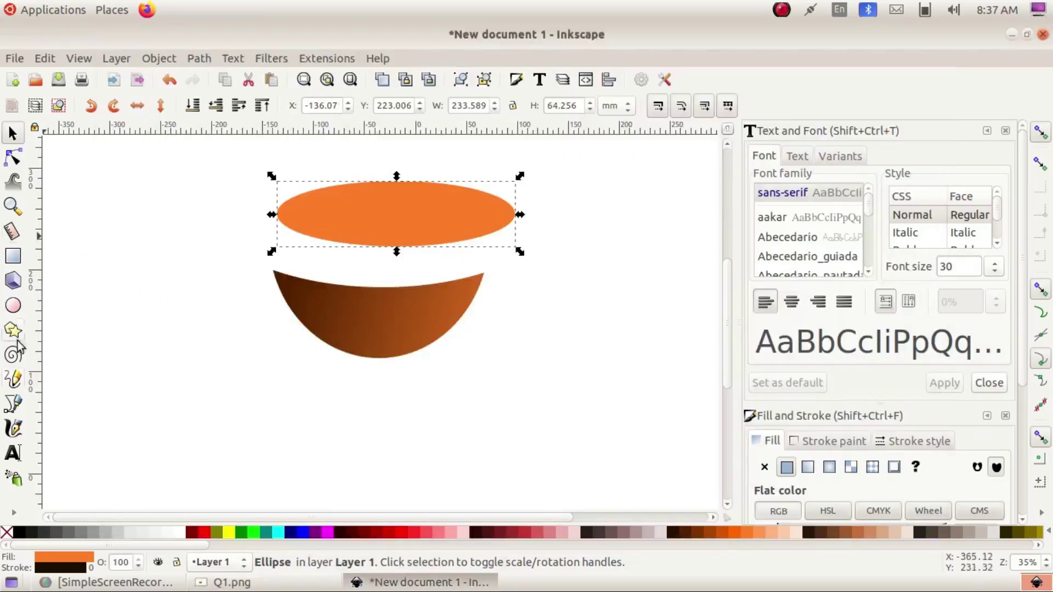
Step: Apply a vertical linear gradient to the orange ellipse, running from its upper edge to a point below its lower edge
left_click(14, 512)
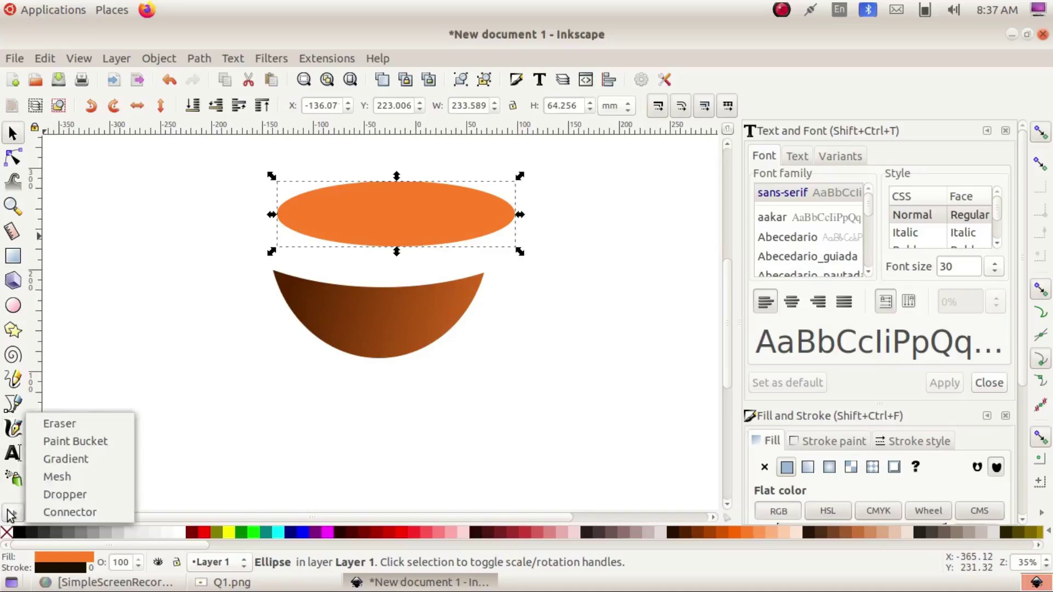
left_click(63, 464)
left_click_drag(381, 186, 381, 279)
Step: Color the ellipse's gradient start stop brown, one shade lighter than #552200, and its end stop orange #FF6600
left_click(381, 187)
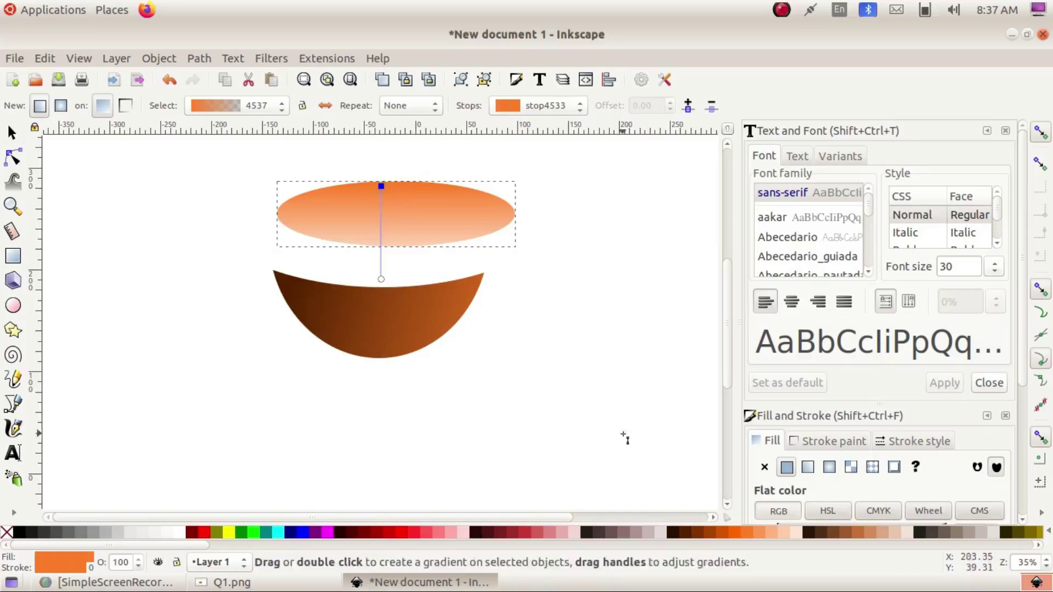
left_click(685, 532)
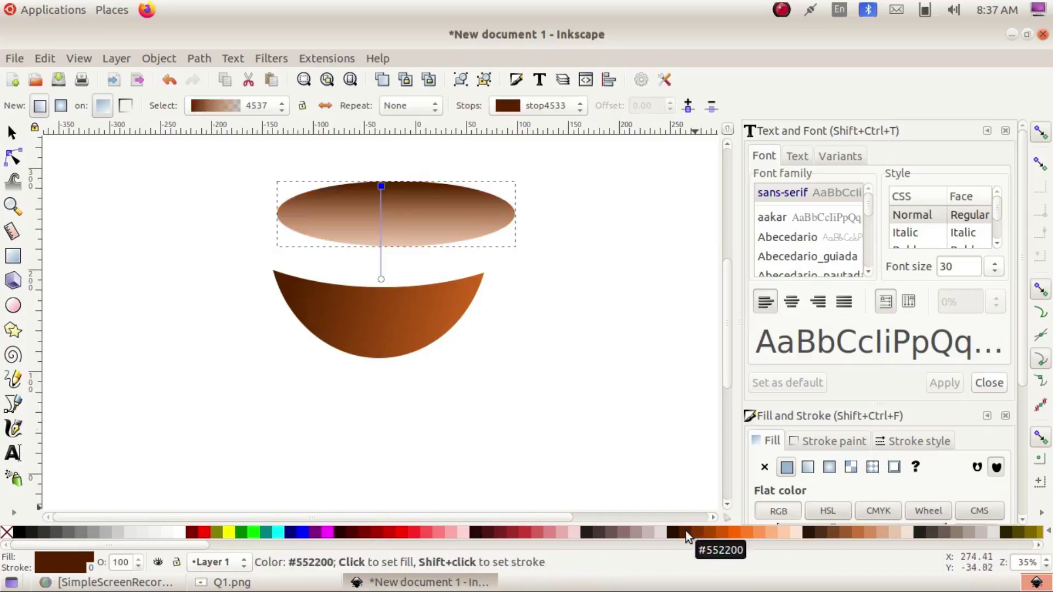
left_click(696, 531)
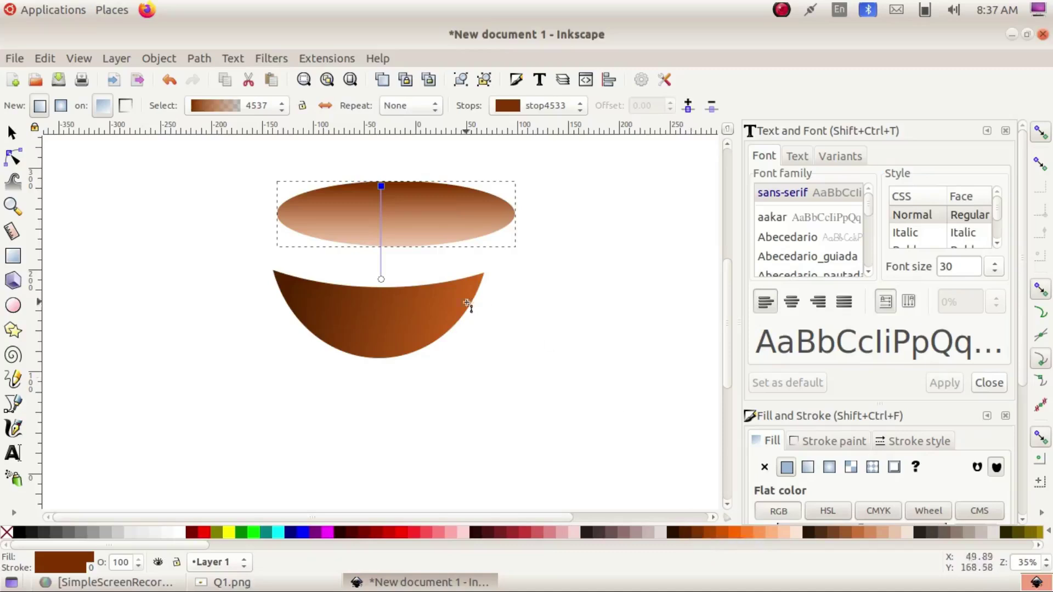
left_click(381, 280)
left_click(735, 531)
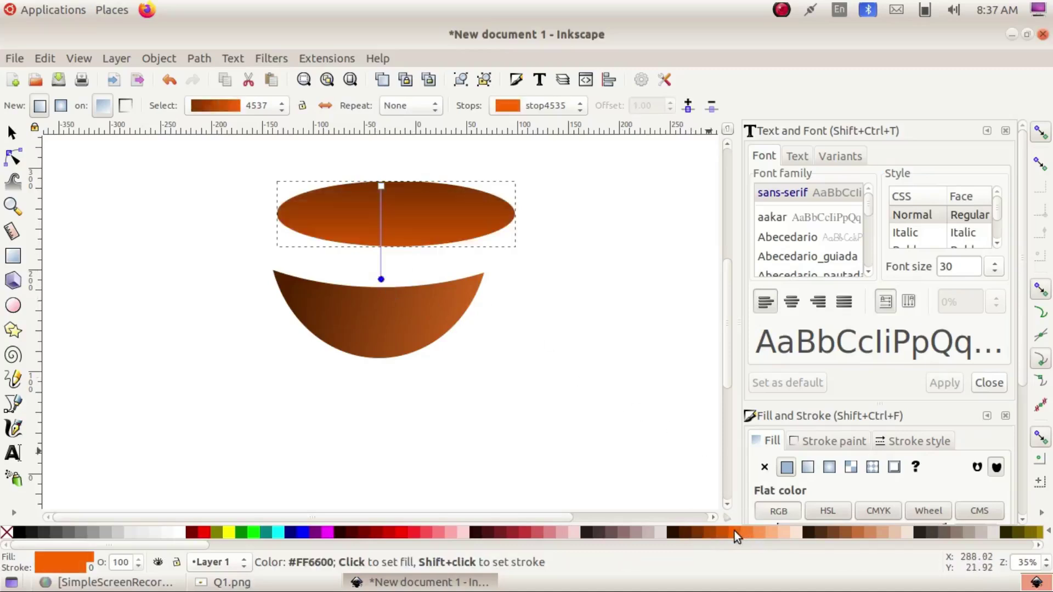
Step: Move the gradient ellipse down onto the bowl as its rim and resize it to about 209 mm wide and 52 mm high
left_click(14, 133)
left_click_drag(435, 216, 429, 269)
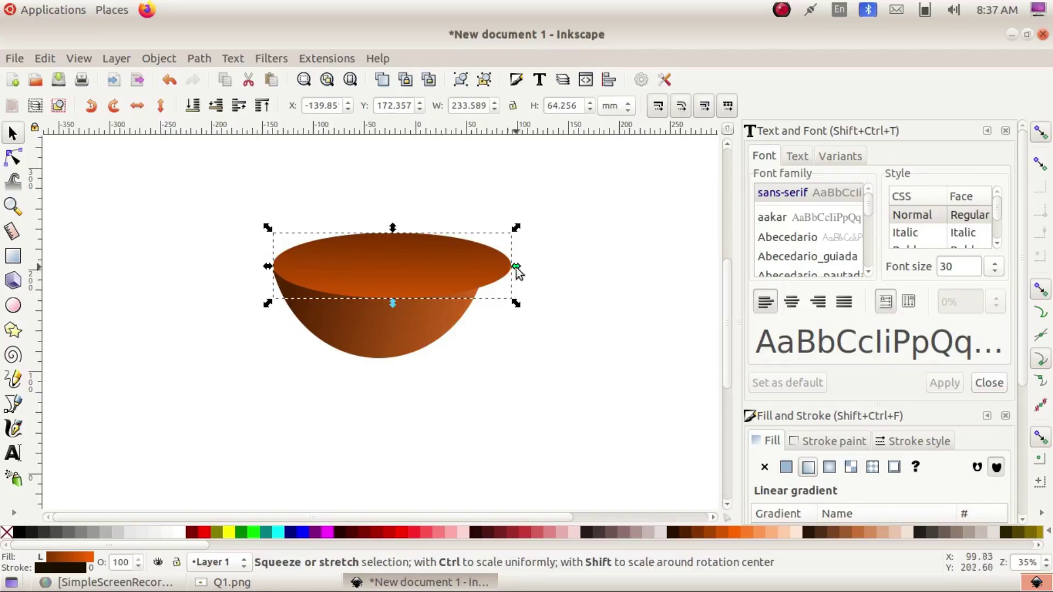
left_click_drag(515, 268, 491, 269)
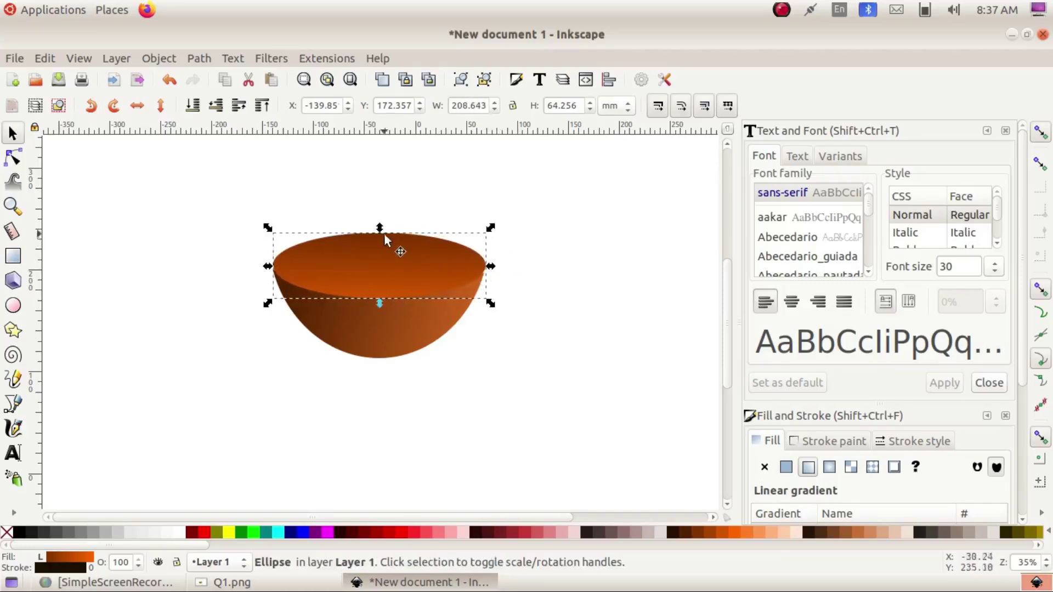
left_click_drag(378, 227, 378, 232)
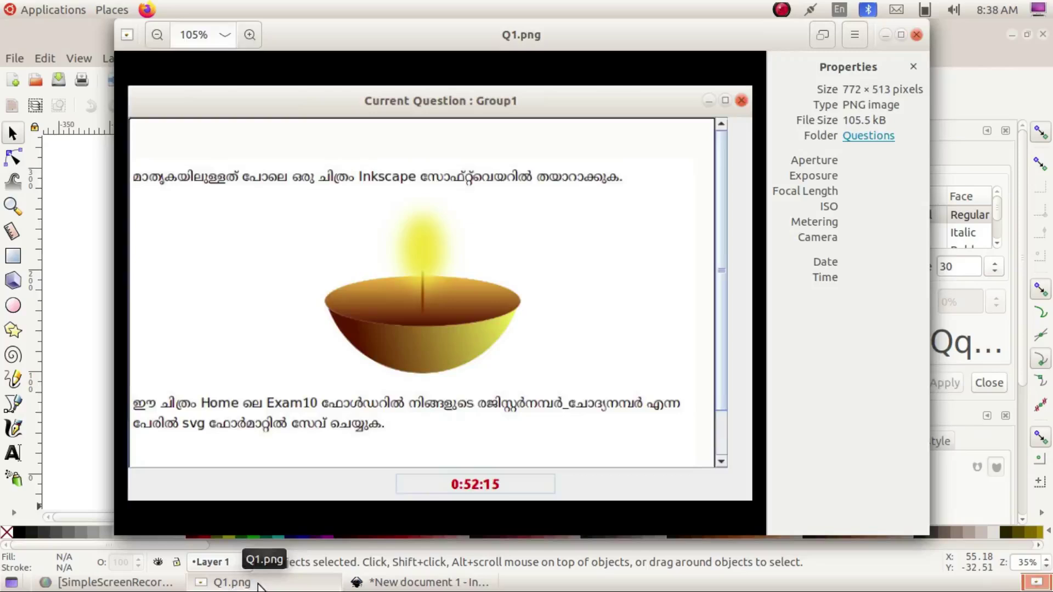
Step: Consult the reference image and draw a flame ellipse about 56 mm wide and 48 mm high above the bowl's rim
left_click(260, 583)
left_click(266, 583)
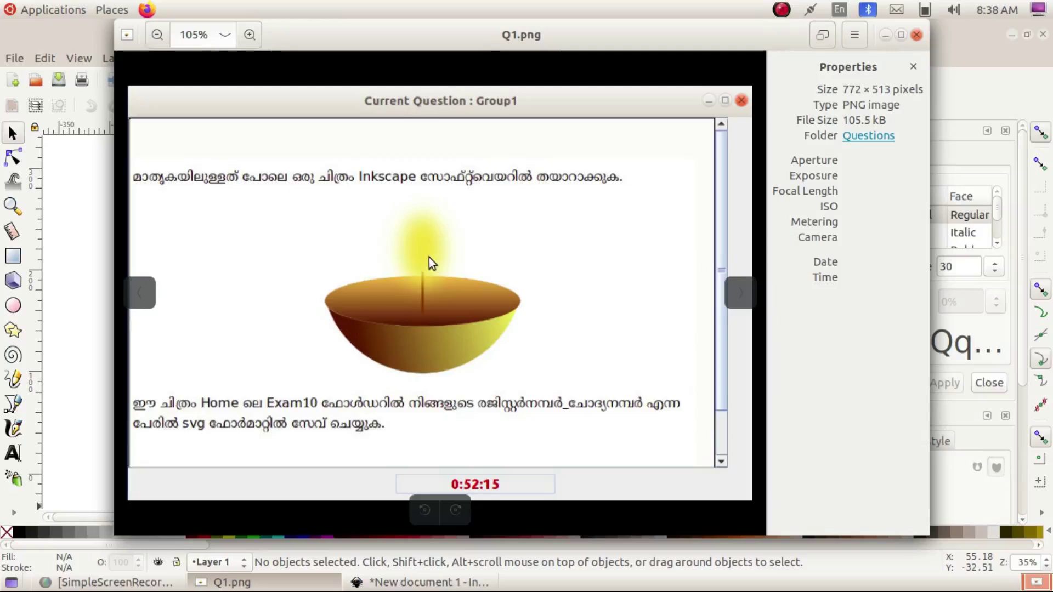
left_click(890, 34)
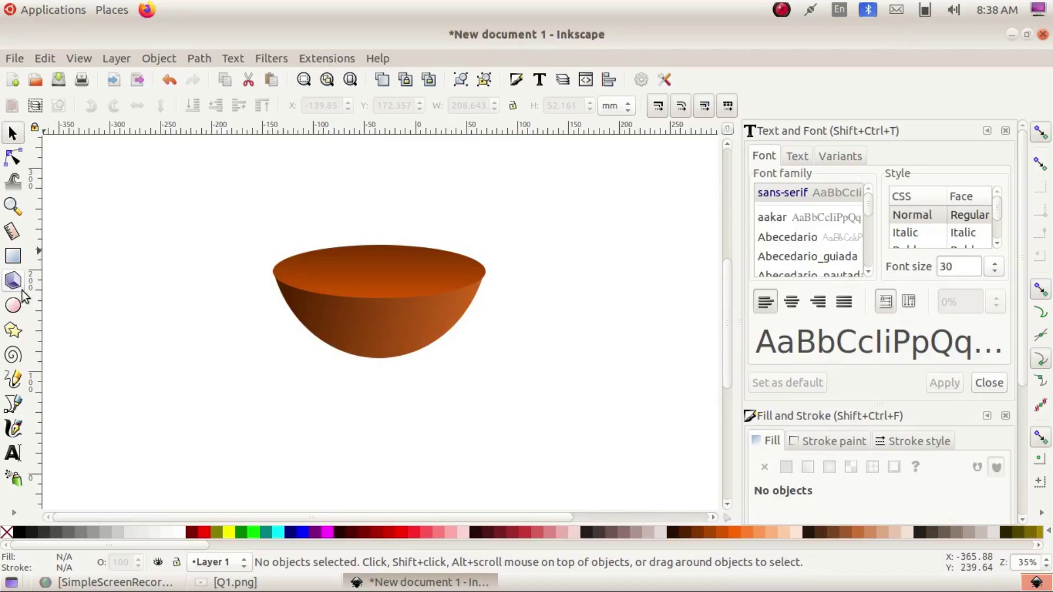
left_click(13, 305)
left_click_drag(352, 173, 409, 223)
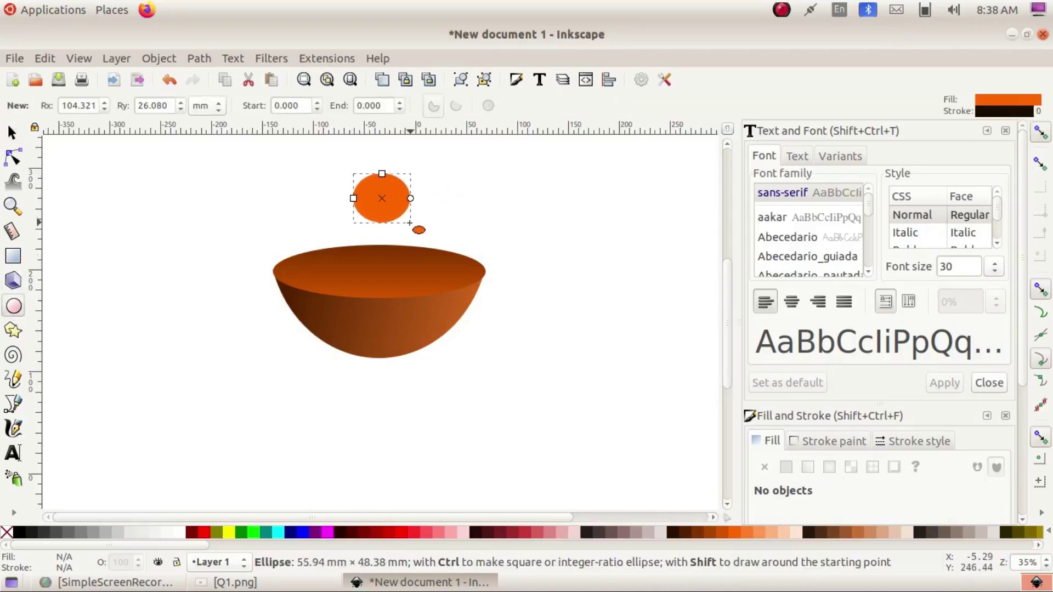
Step: Blur the flame ellipse to 27%
left_click(155, 57)
left_click(175, 113)
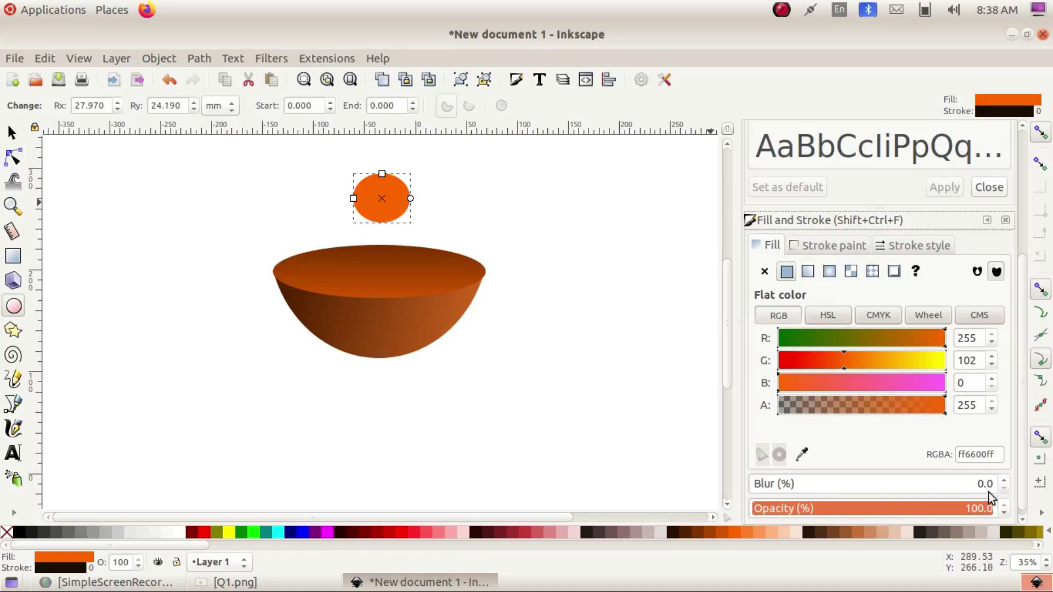
left_click(1003, 479)
scroll(1004, 482, "up", 20)
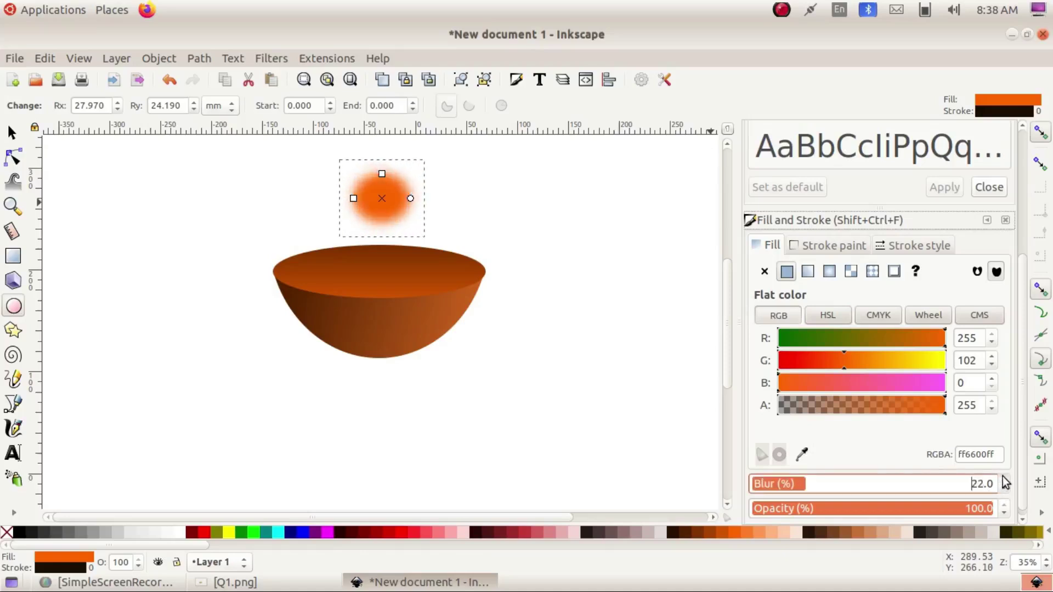
Step: Draw a straight vertical wick line about 33 mm long from the flame's lower edge into the rim ellipse
left_click(17, 405)
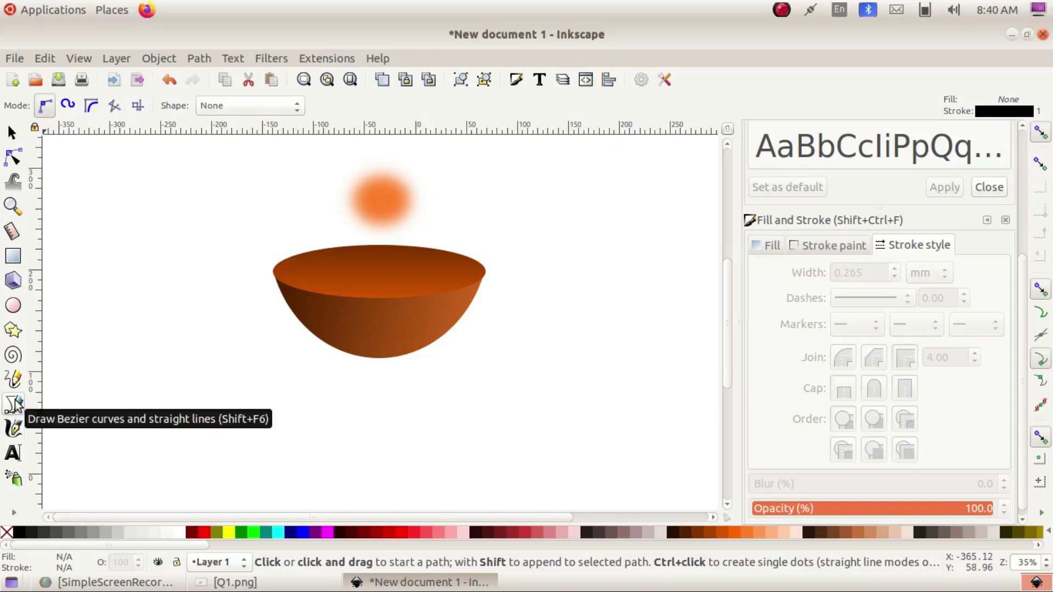
left_click(380, 226)
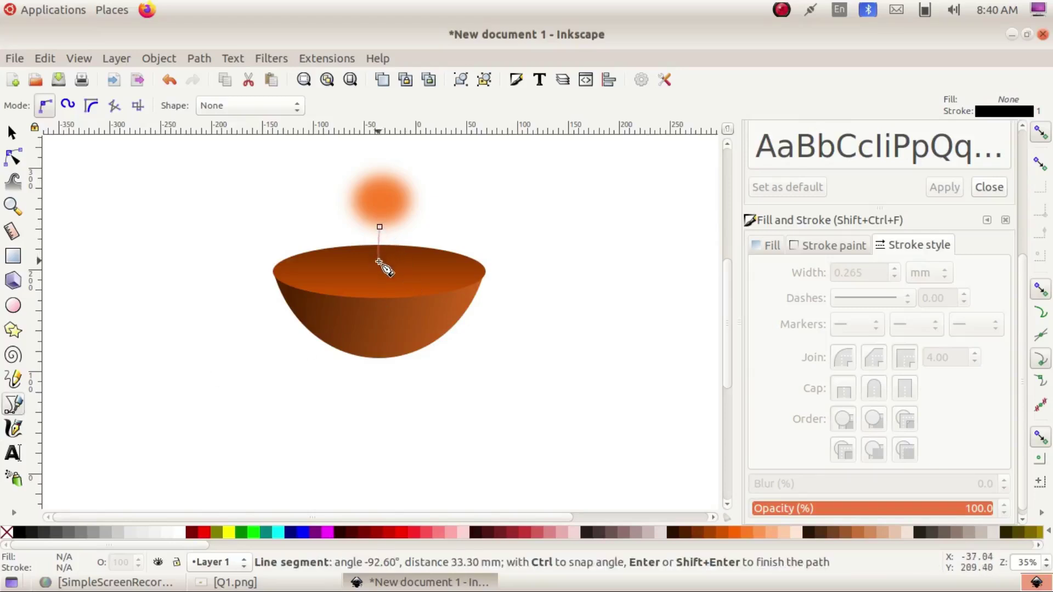
left_click(378, 260)
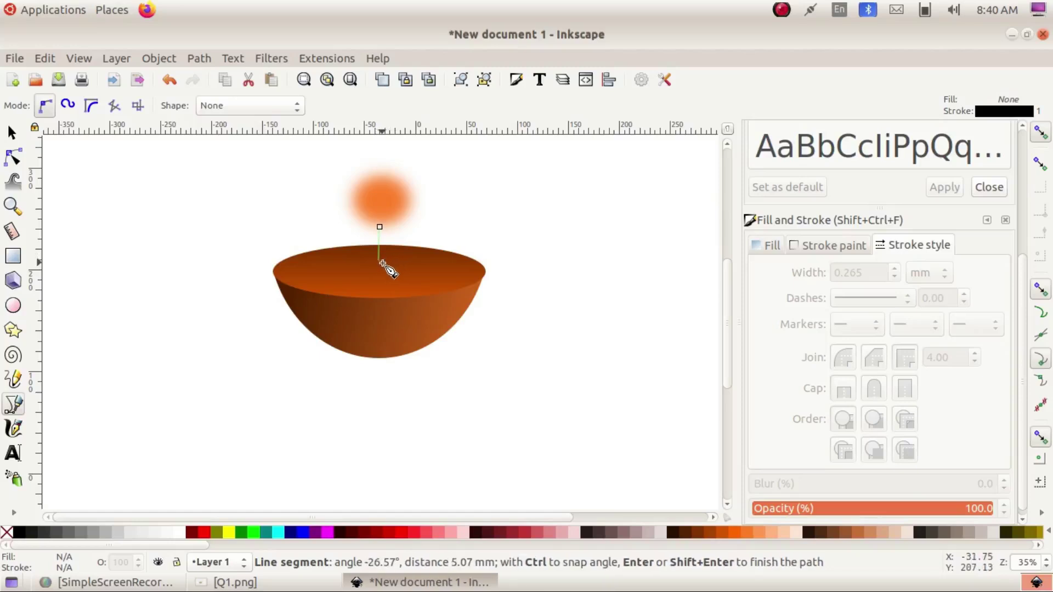
left_click(382, 262)
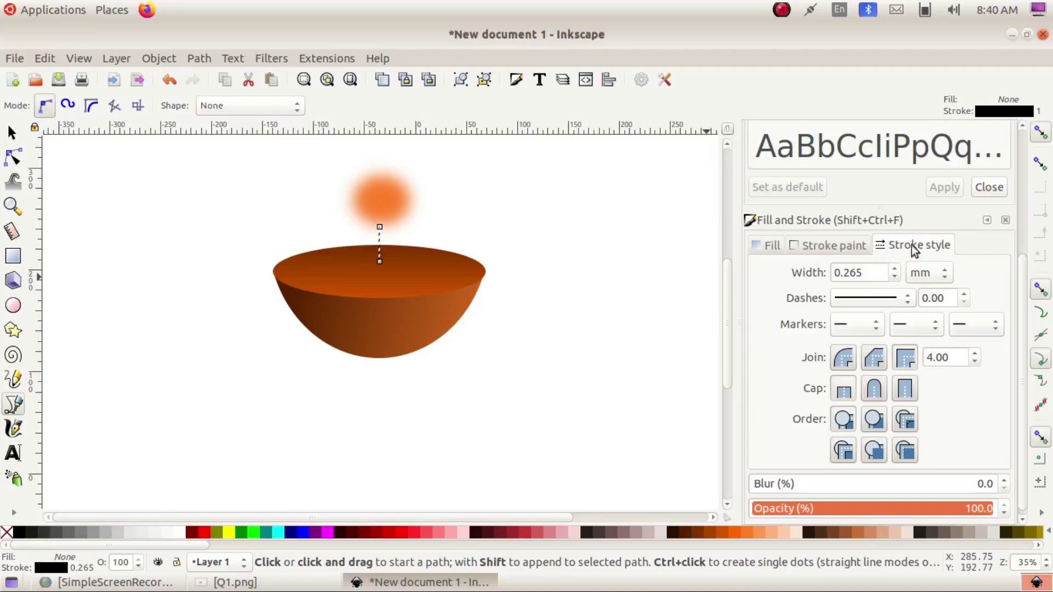
Step: Set the wick line's stroke color to RGBA 0d0000ff and its stroke width to 1.865 mm
left_click(844, 245)
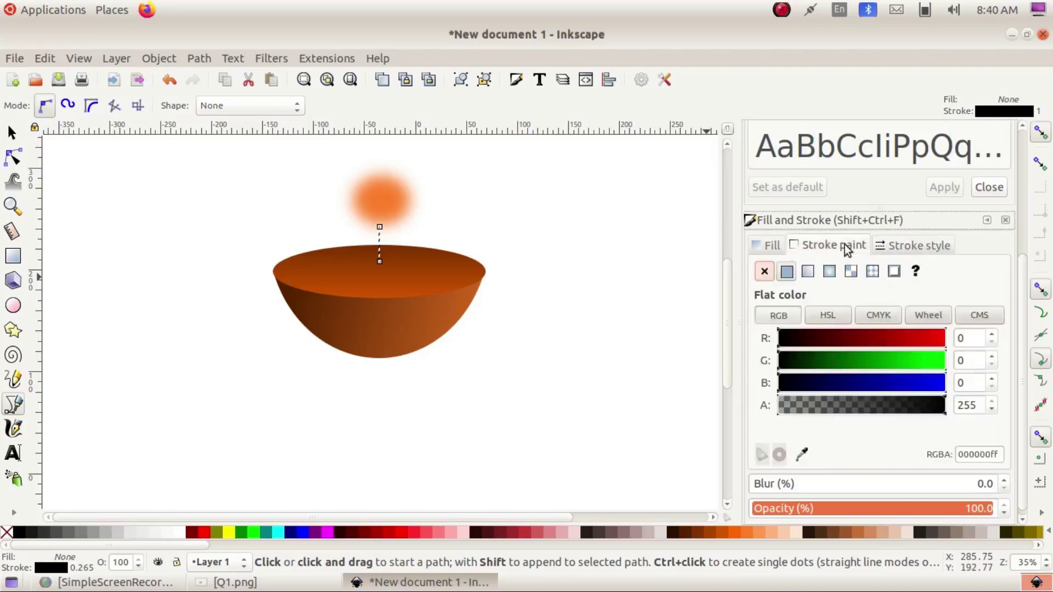
left_click(786, 337)
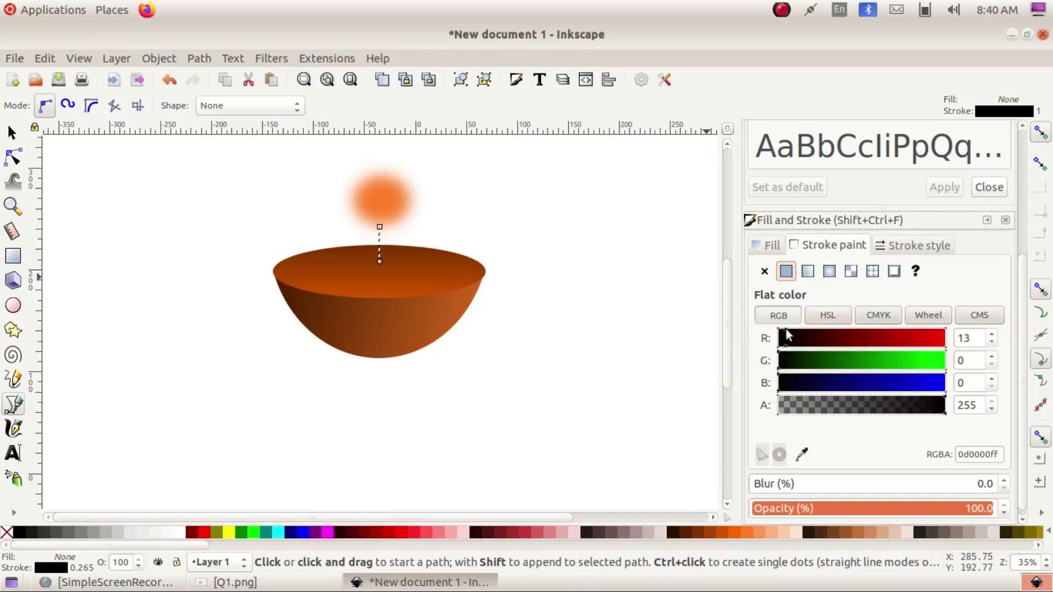
left_click(906, 247)
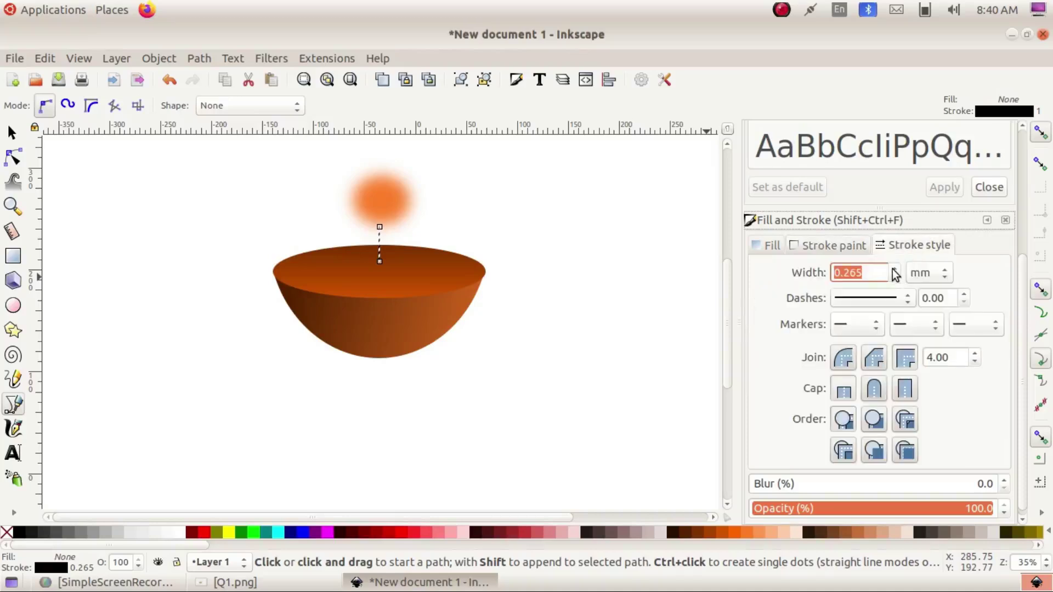
left_click(892, 268)
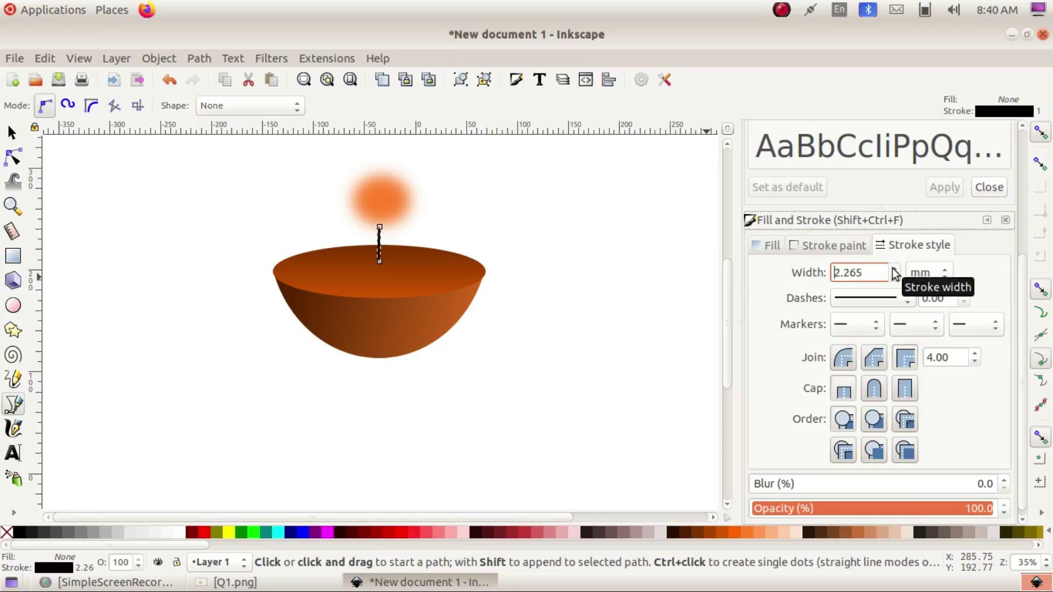
left_click(894, 276)
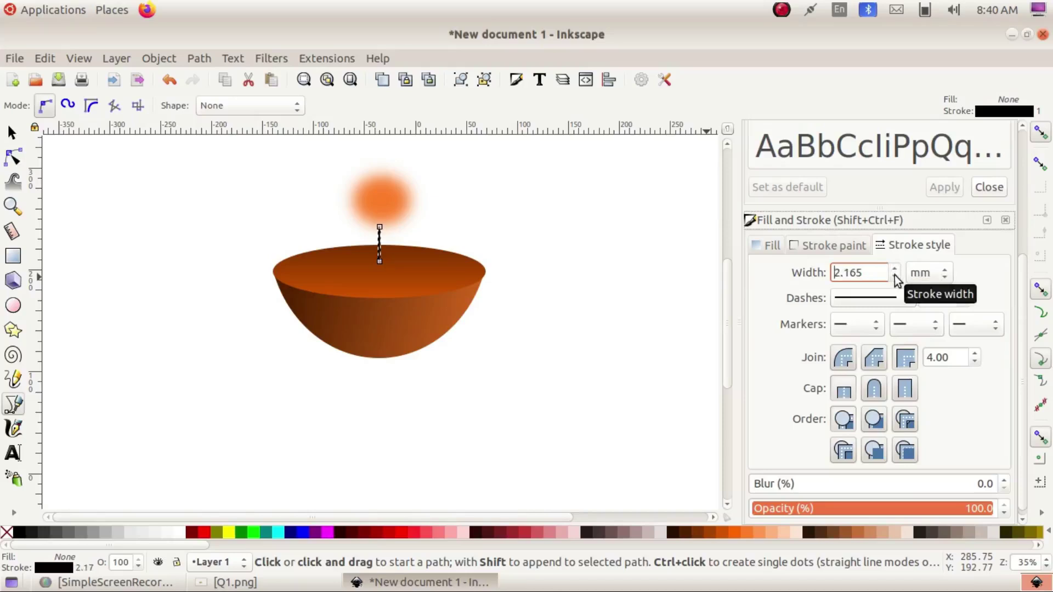
left_click(893, 277)
Step: Shift the wick about 2.3 mm to the right and 2.3 mm up to center it under the flame
left_click(12, 133)
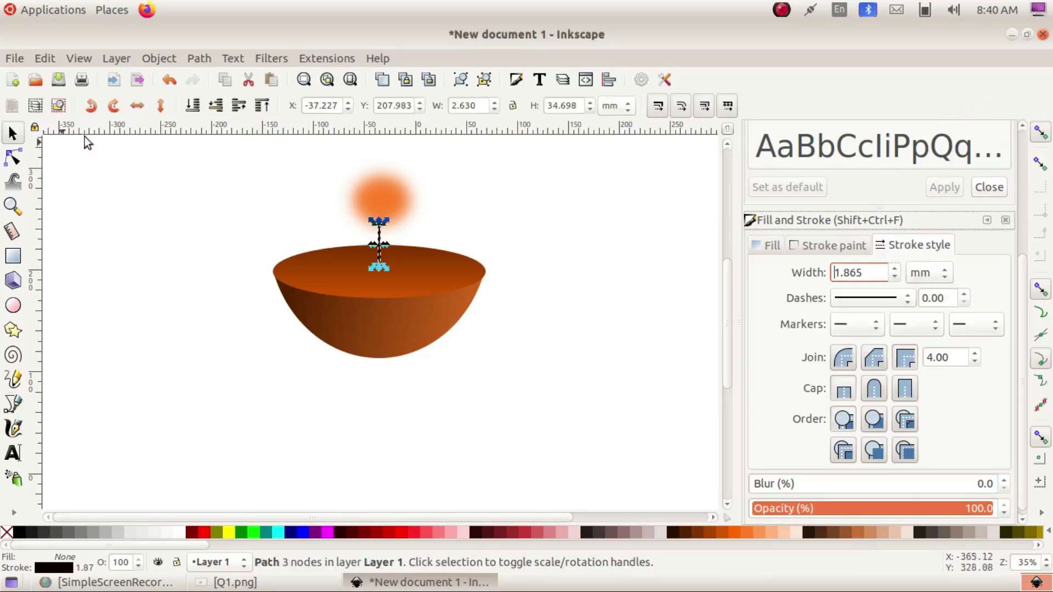
left_click(285, 219)
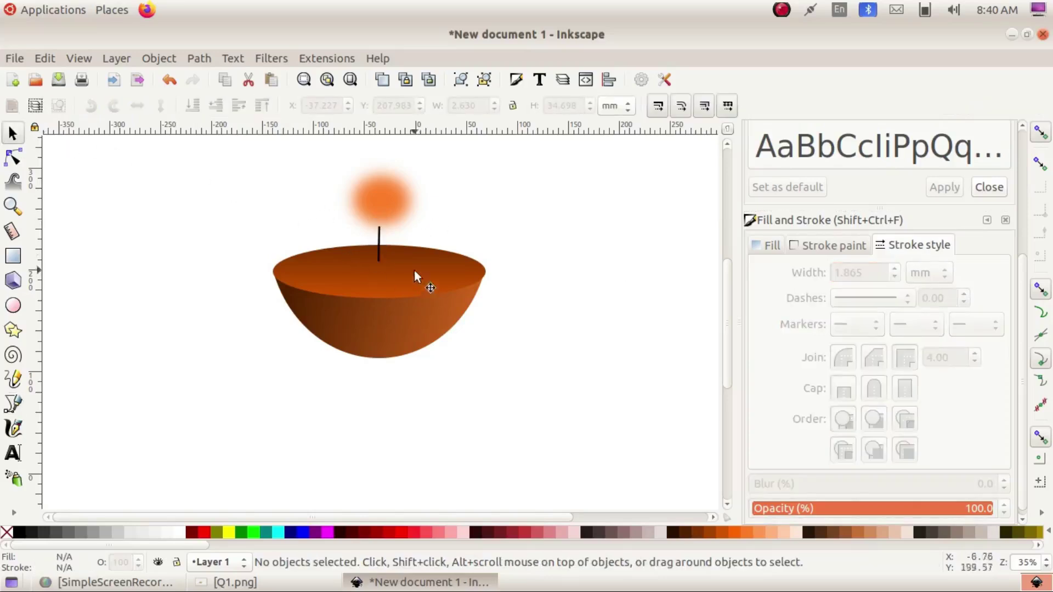
left_click(379, 242)
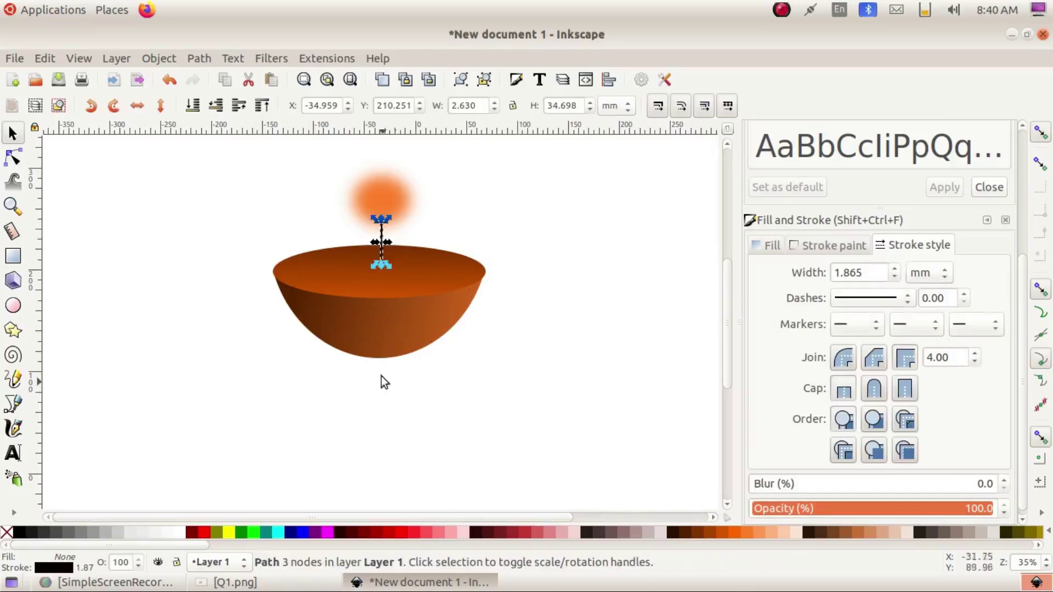
left_click(304, 239)
left_click(380, 233)
Step: Compare with the reference image and lower the wick's opacity to 45%
left_click(241, 582)
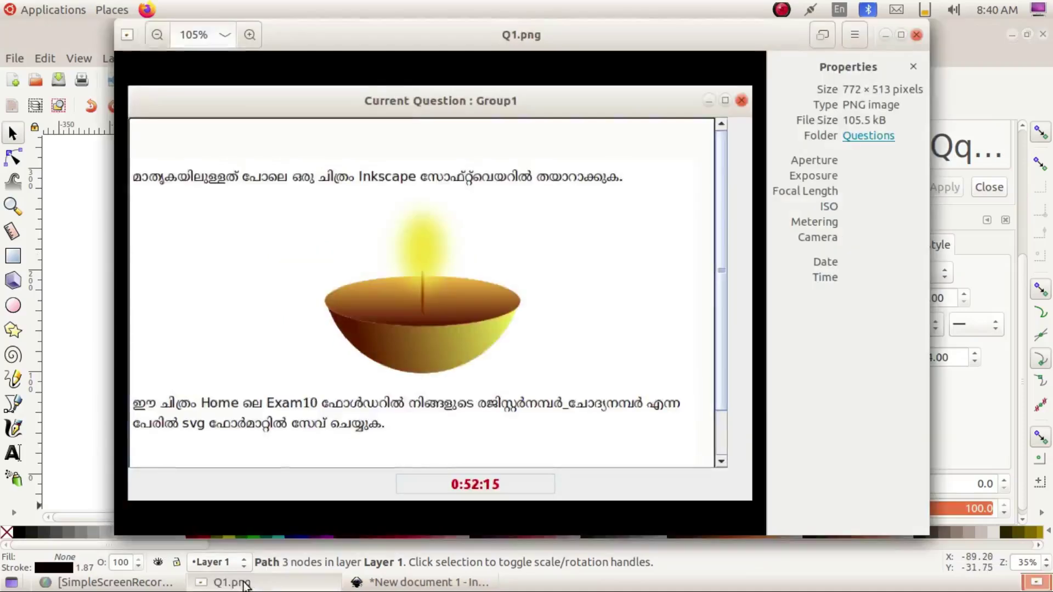
left_click(241, 582)
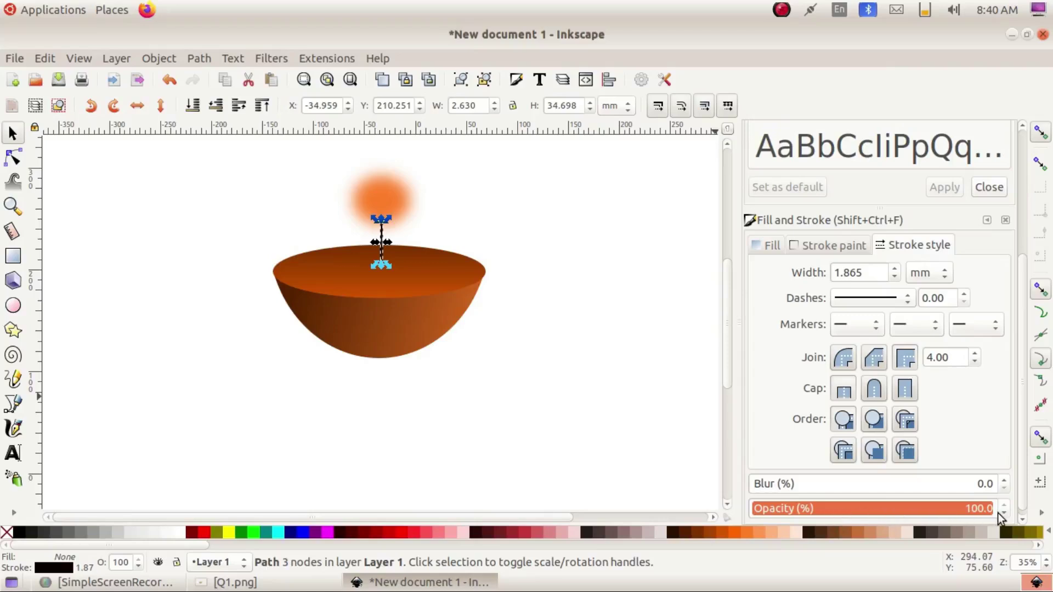
left_click_drag(1006, 515, 1006, 515)
left_click(567, 284)
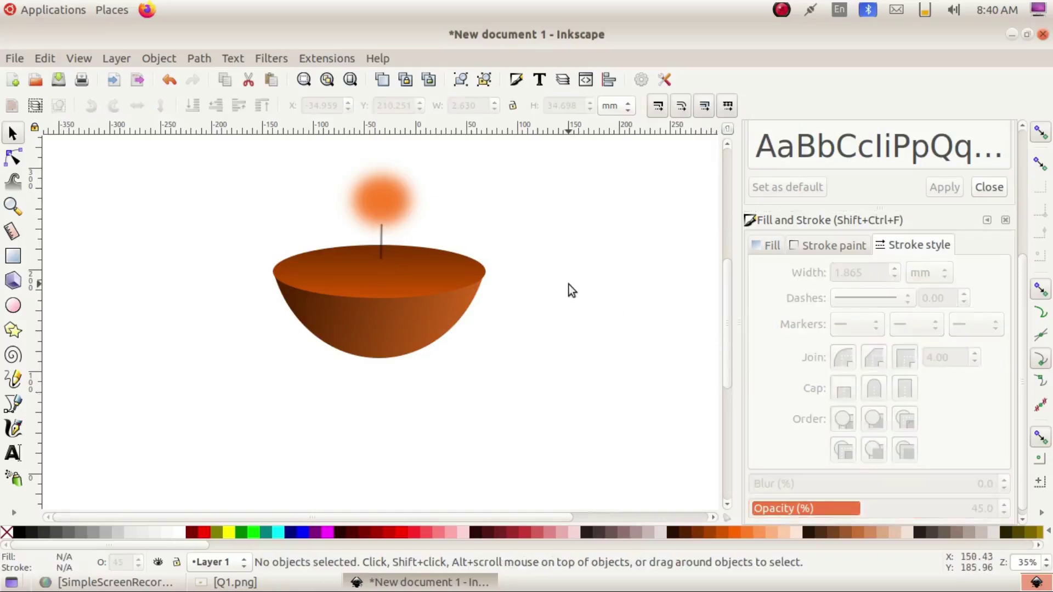
Step: Enlarge the blurred flame to about 97 mm wide and 91 mm high overall and move it down about 8 mm over the wick
left_click(379, 197)
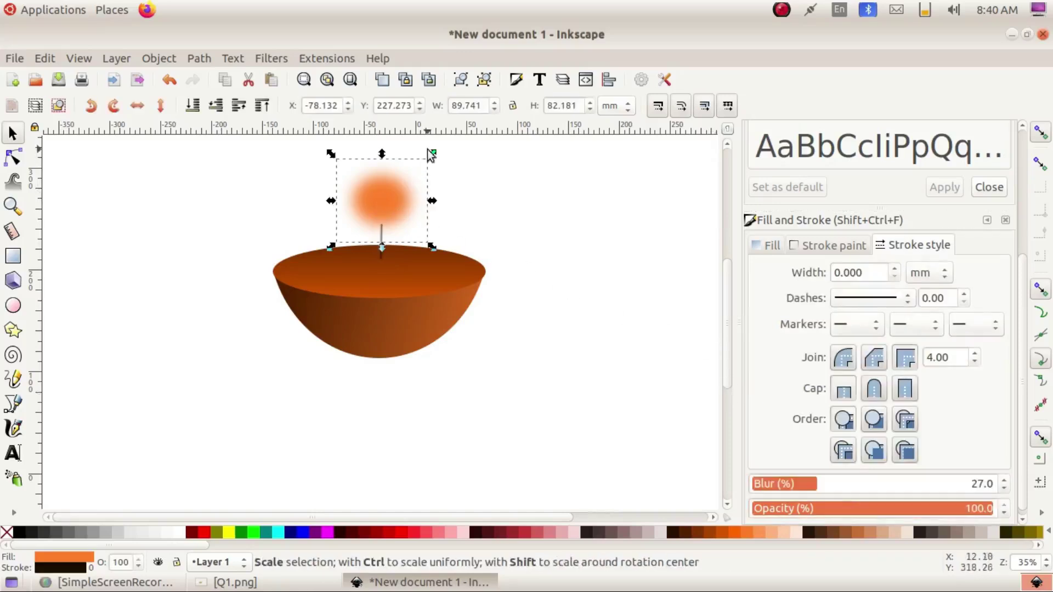
left_click_drag(432, 153, 439, 146)
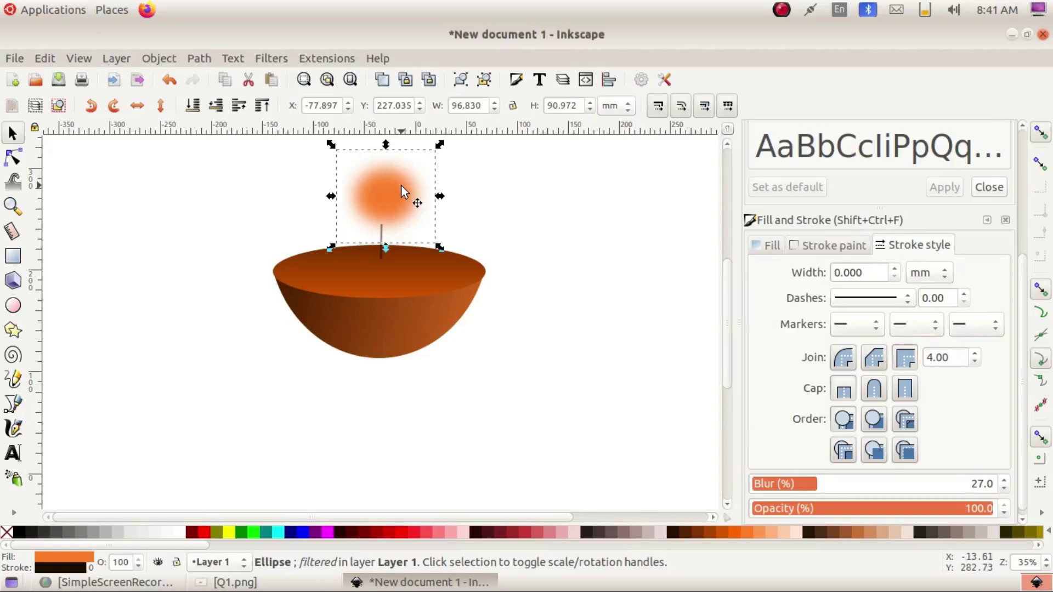
left_click_drag(401, 190, 401, 192)
left_click(528, 367)
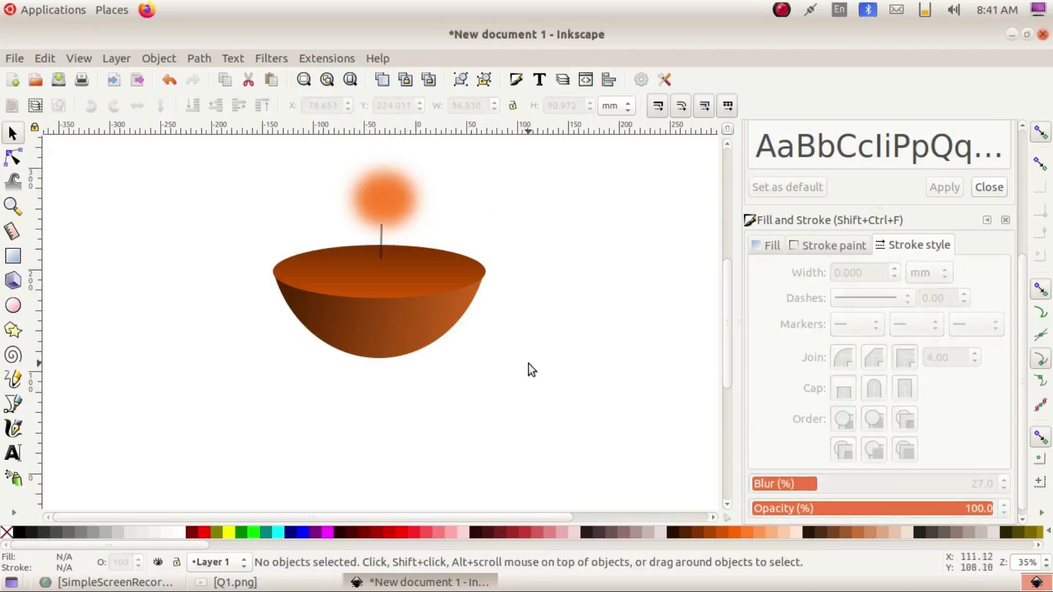
scroll(548, 305, "up", 3)
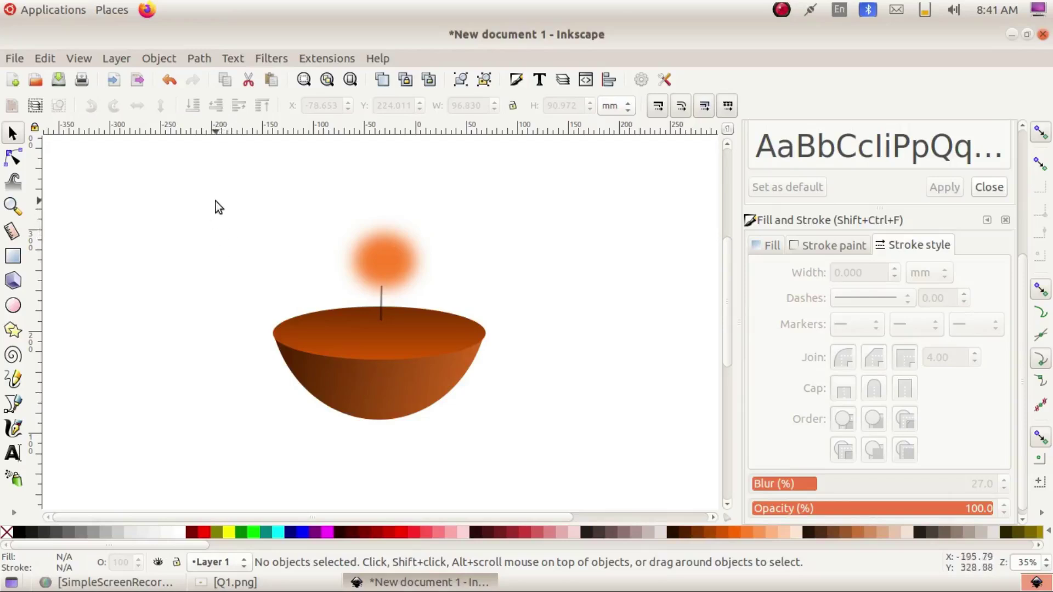
left_click_drag(379, 254, 377, 261)
left_click(321, 205)
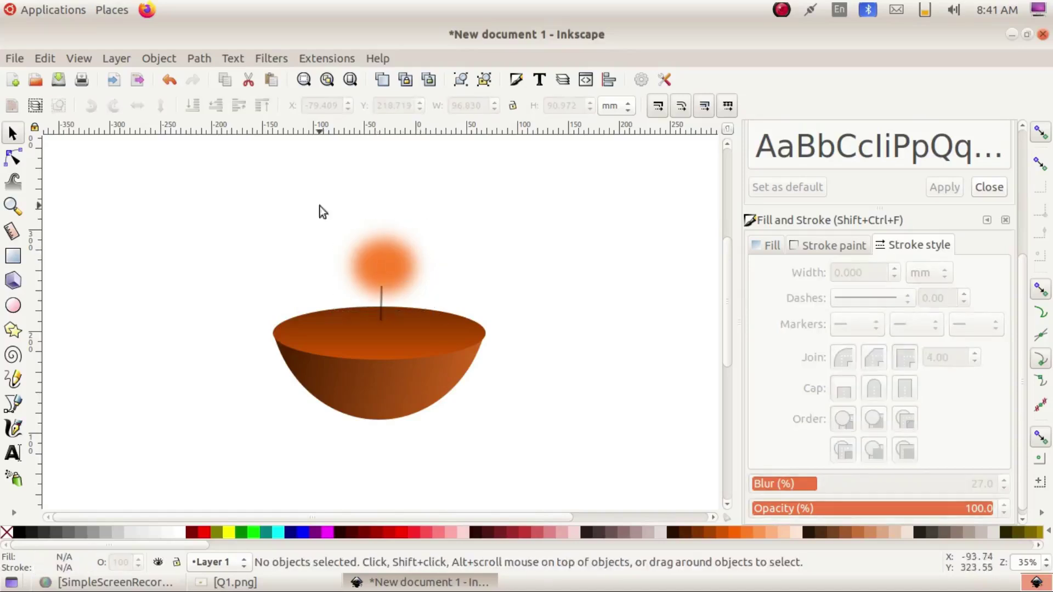
Step: Group the flame, wick, rim and bowl into one object
mouse_move(188, 192)
left_mouse_down()
mouse_move(362, 371)
mouse_move(567, 464)
left_mouse_up()
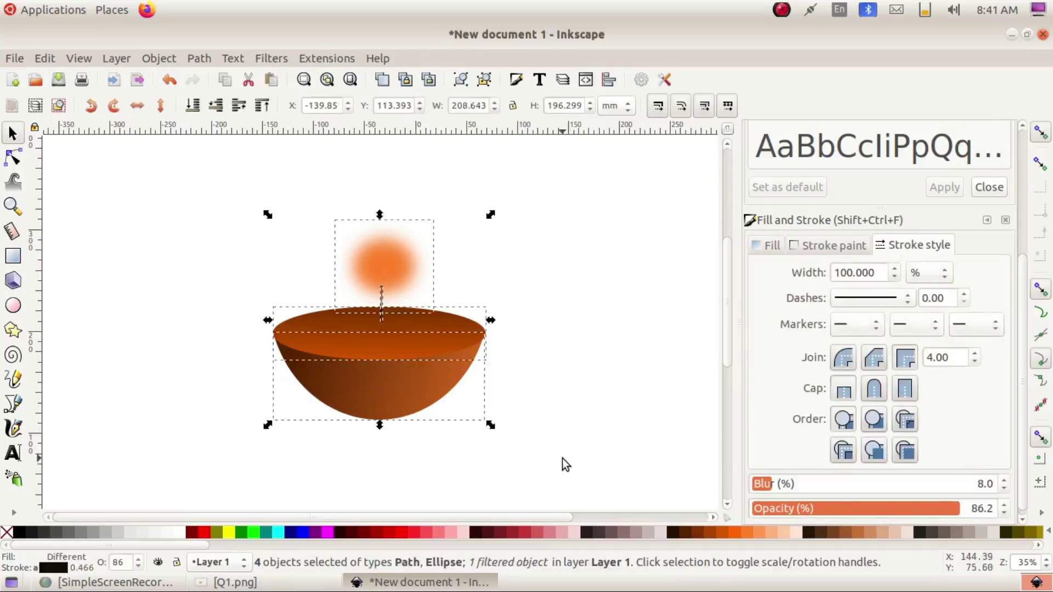
left_click(159, 58)
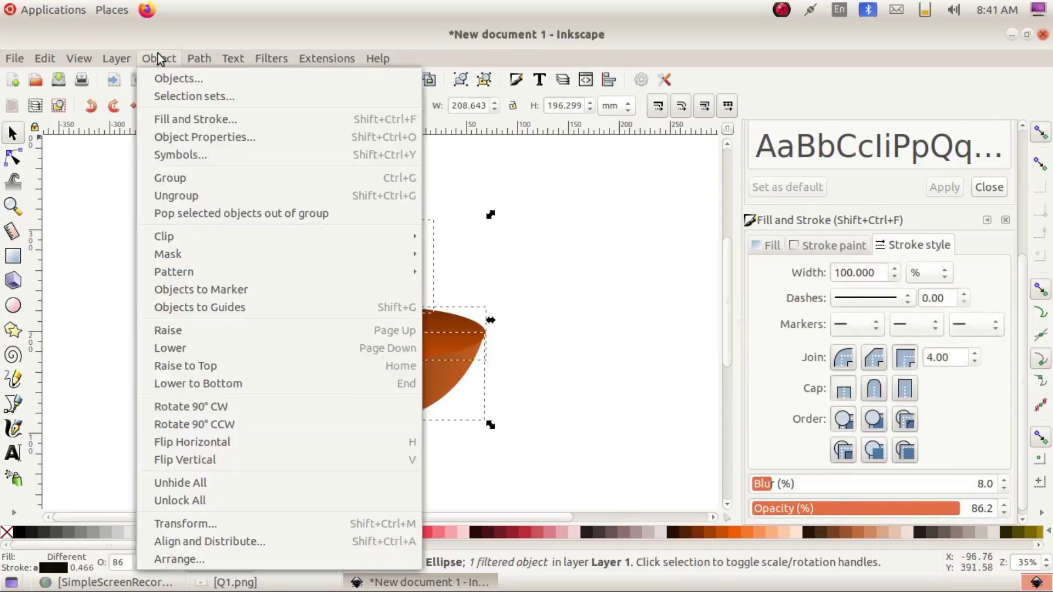
left_click(173, 179)
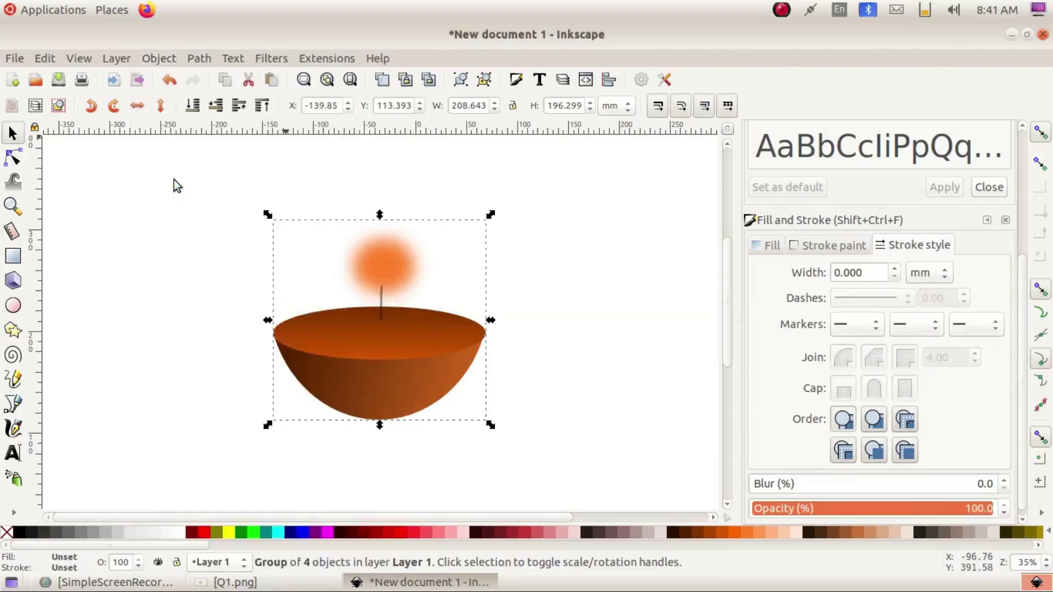
left_click(602, 263)
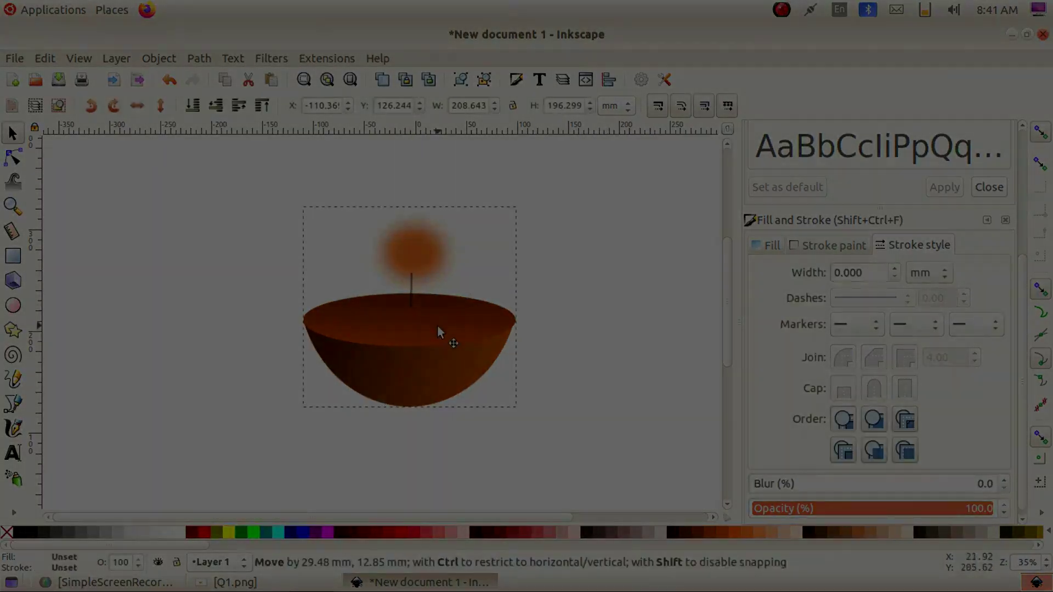